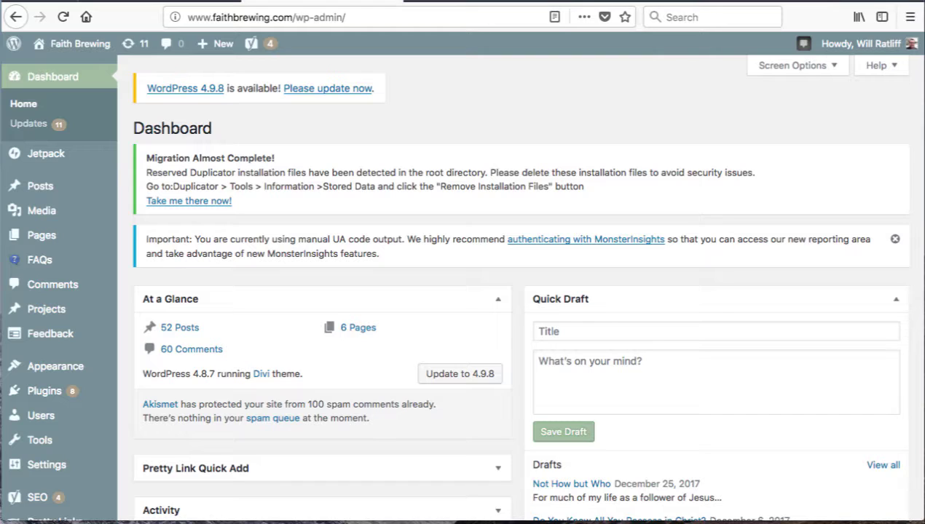
Step: Open the site's installed themes and go to the page for adding a new theme
mouse_move(44, 369)
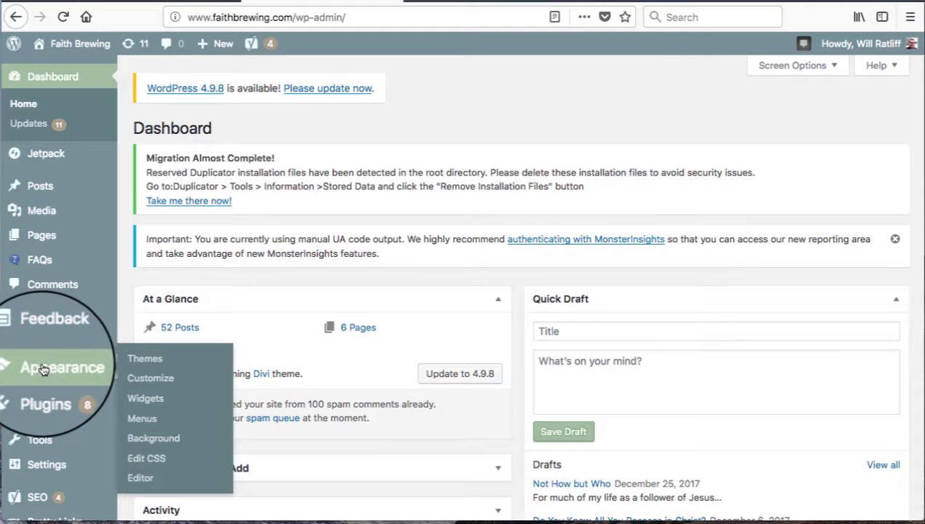
left_click(148, 364)
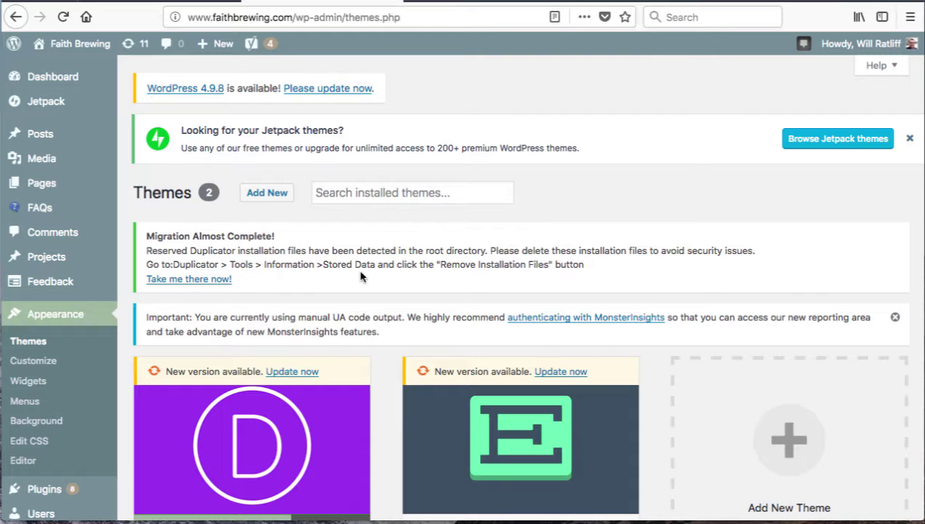
scroll(373, 269, "down", 2)
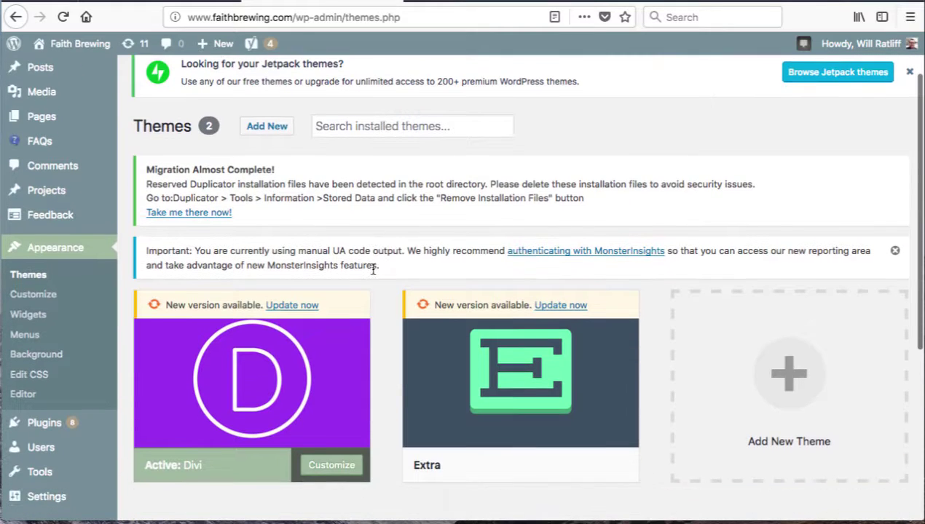
scroll(379, 266, "up", 2)
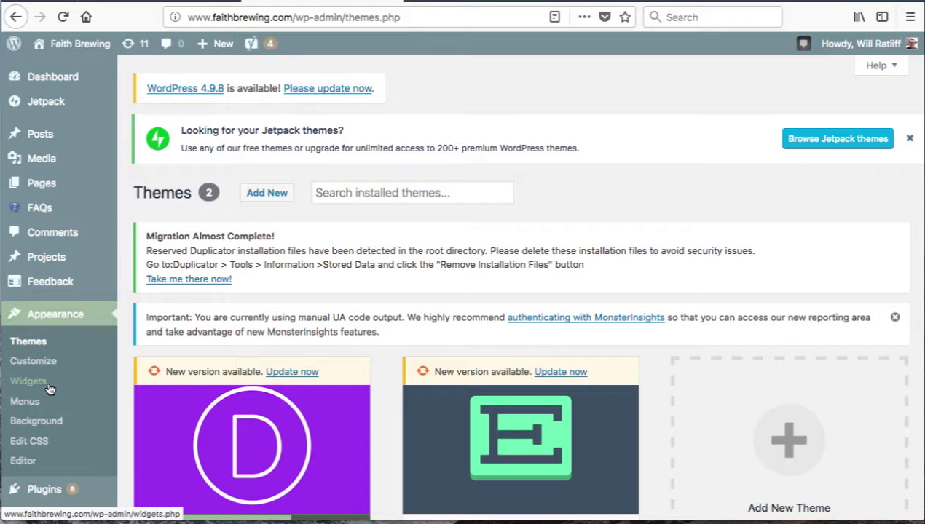
scroll(329, 219, "down", 2)
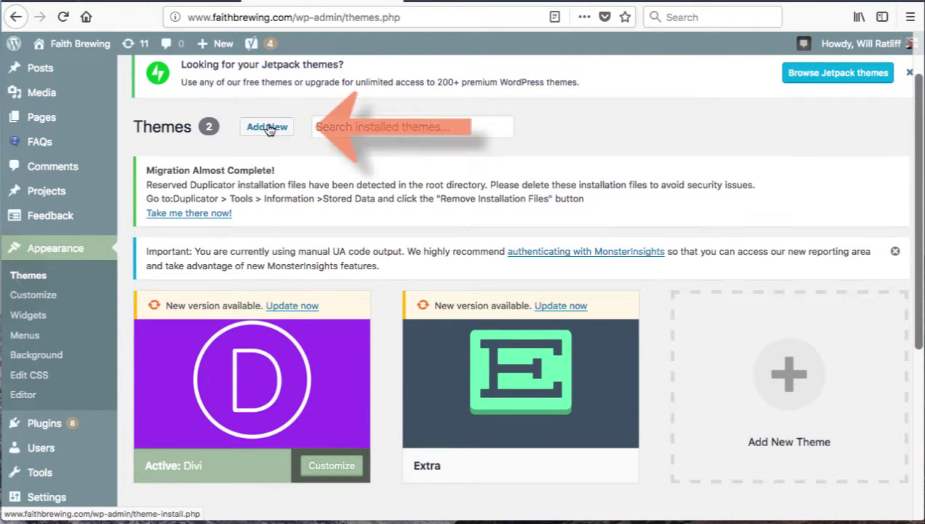
left_click(267, 128)
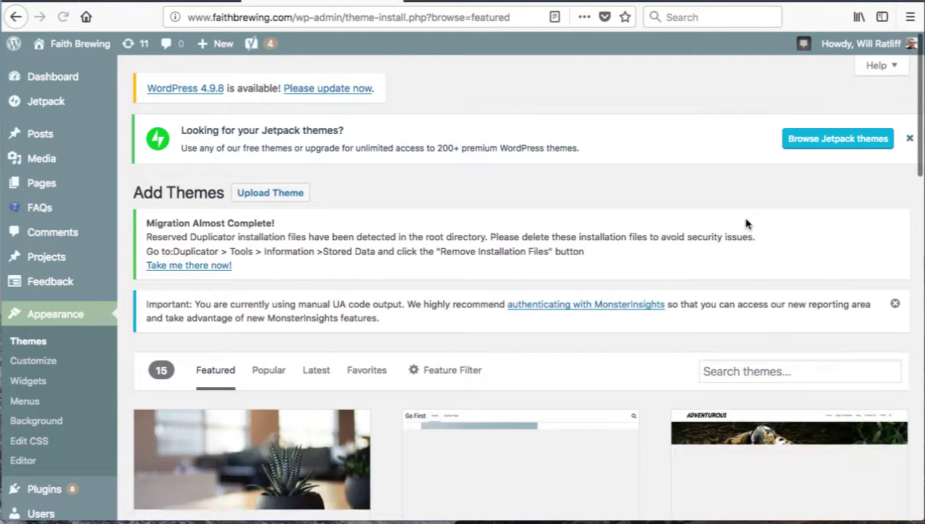
Step: Browse the featured themes available for installation
scroll(743, 221, "down", 2)
scroll(733, 218, "down", 4)
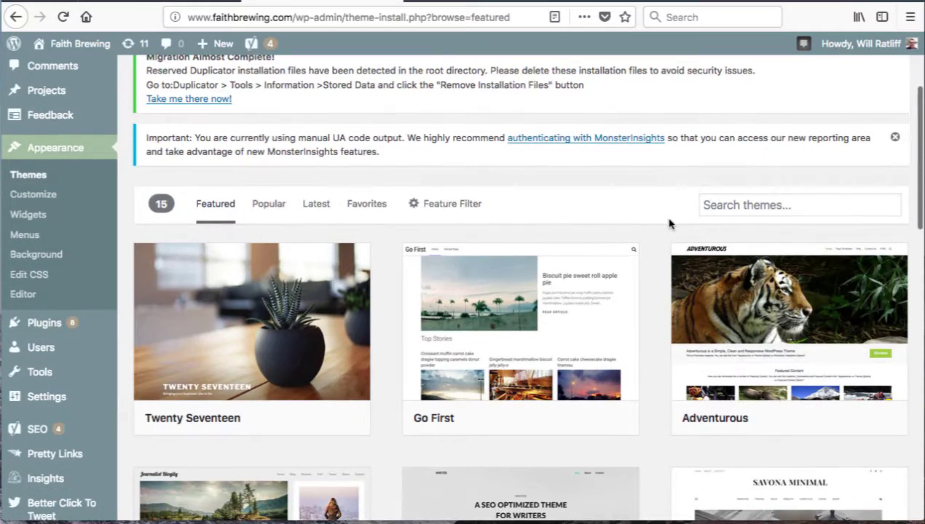
scroll(645, 224, "down", 5)
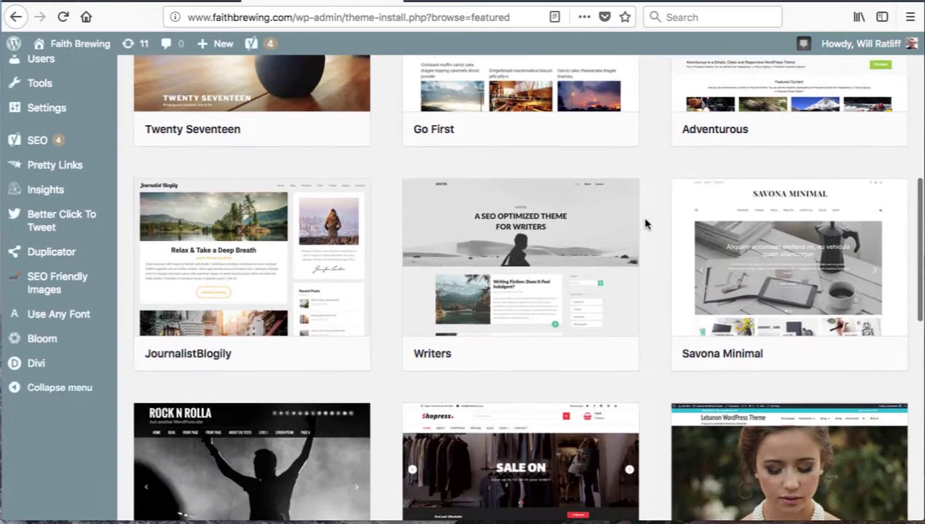
scroll(644, 224, "down", 9)
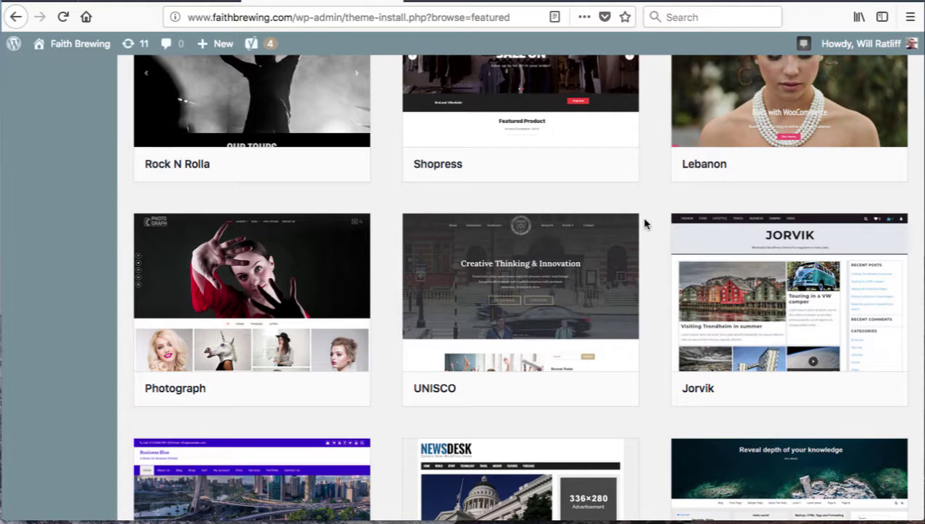
scroll(645, 224, "up", 4)
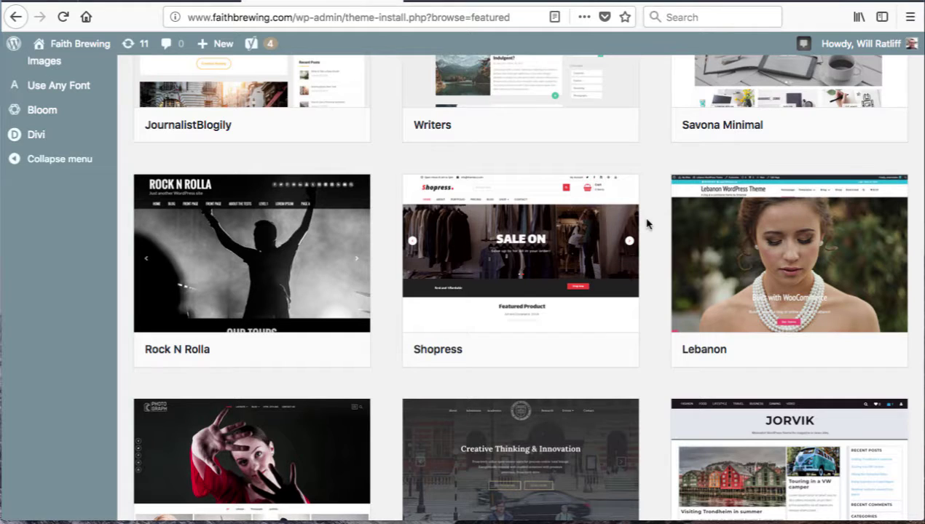
scroll(646, 223, "up", 6)
Step: Switch the theme directory to the Popular themes and look through them
left_click(268, 203)
mouse_move(736, 243)
scroll(728, 244, "down", 1)
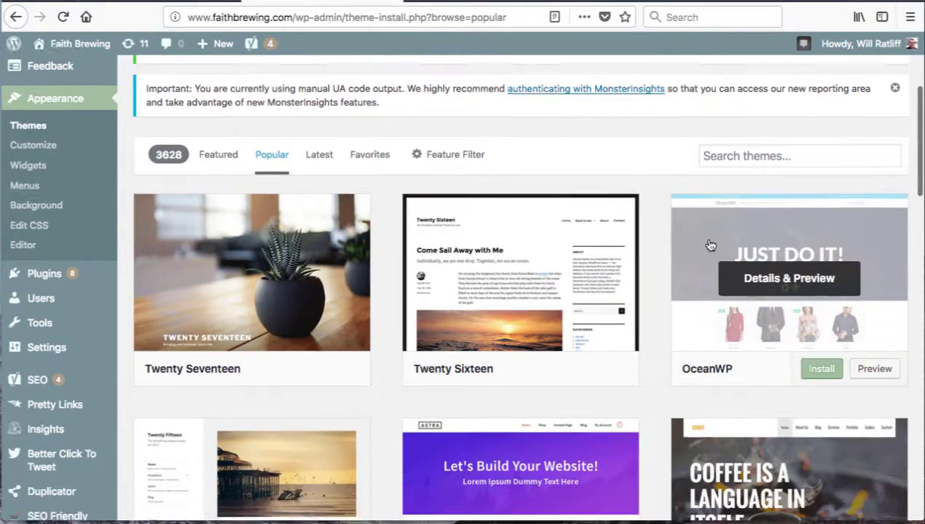
scroll(710, 246, "down", 15)
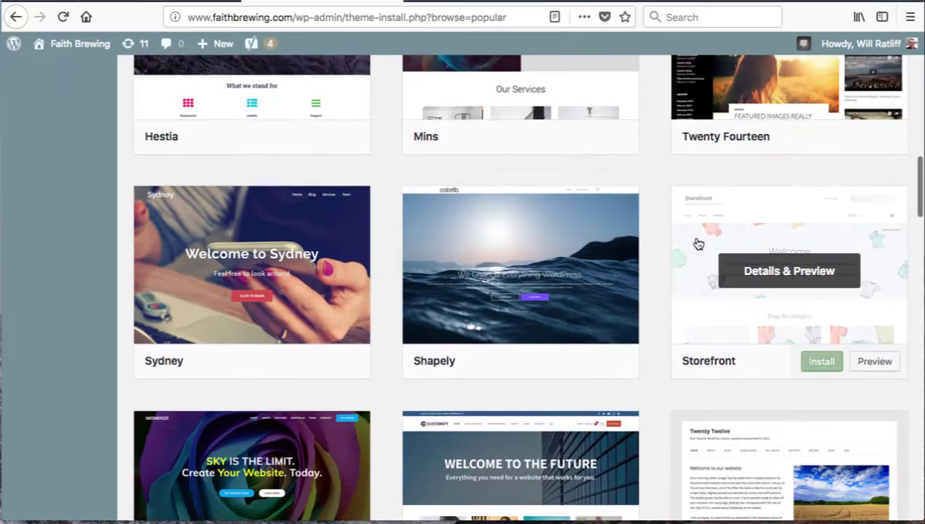
scroll(698, 244, "down", 3)
scroll(696, 244, "up", 15)
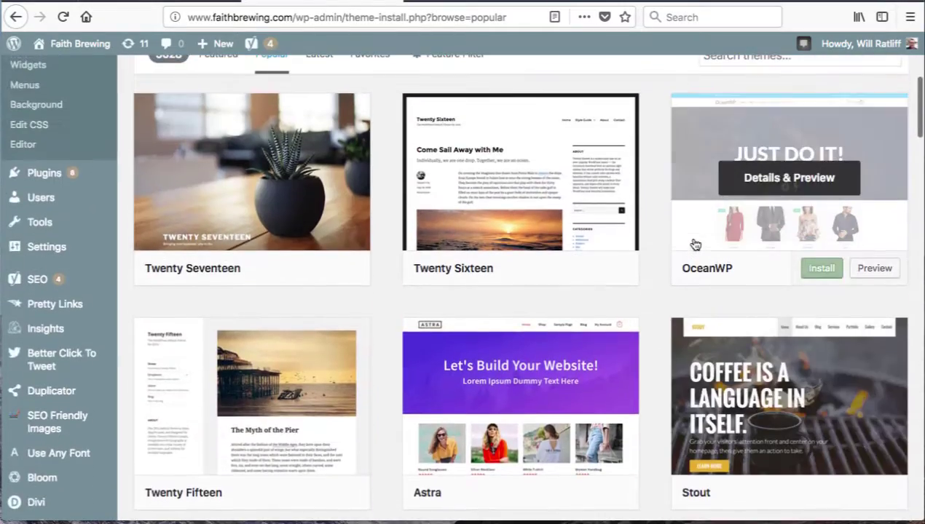
scroll(692, 244, "up", 5)
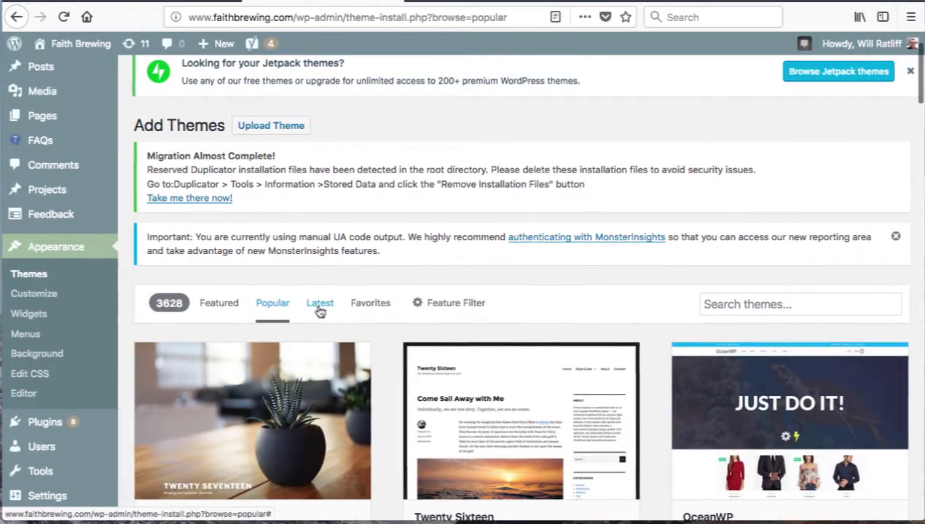
Step: Look through the Latest themes, and check the Favorites listing
left_click(321, 305)
scroll(656, 292, "down", 4)
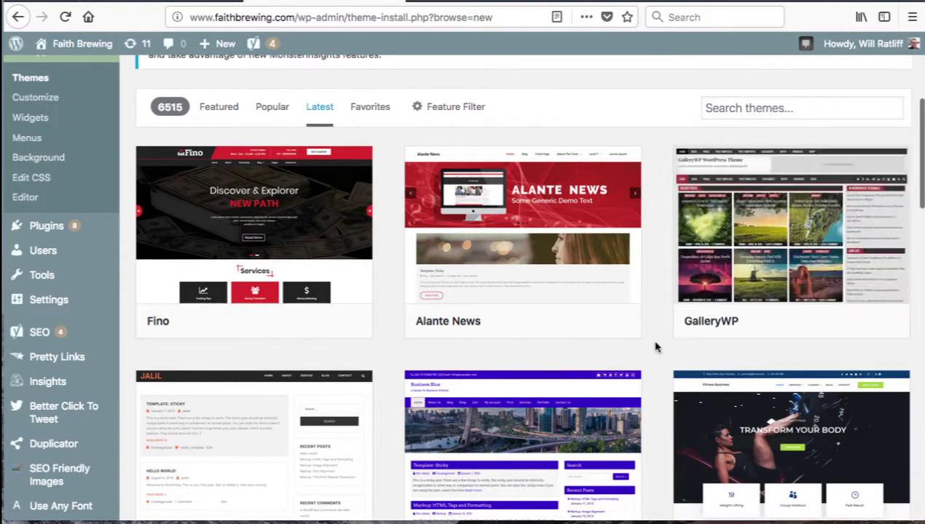
scroll(661, 347, "down", 5)
scroll(542, 224, "up", 7)
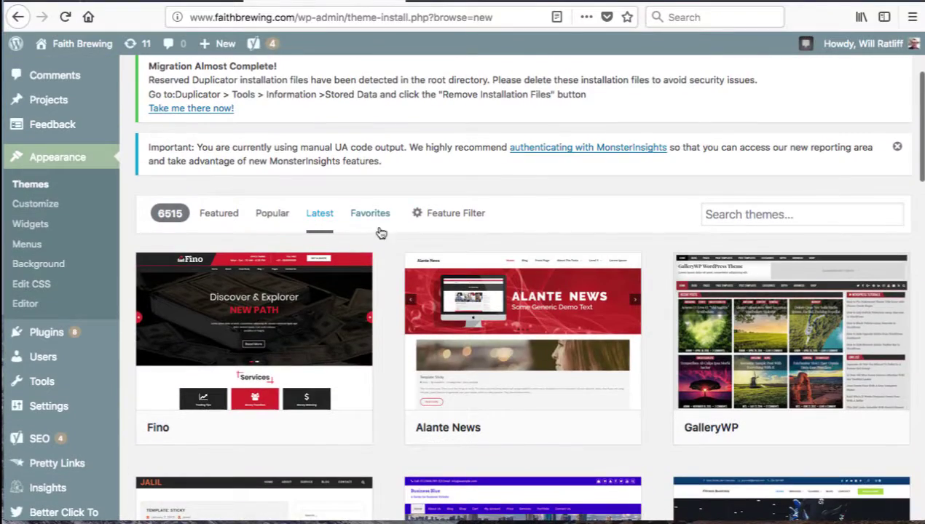
left_click(369, 216)
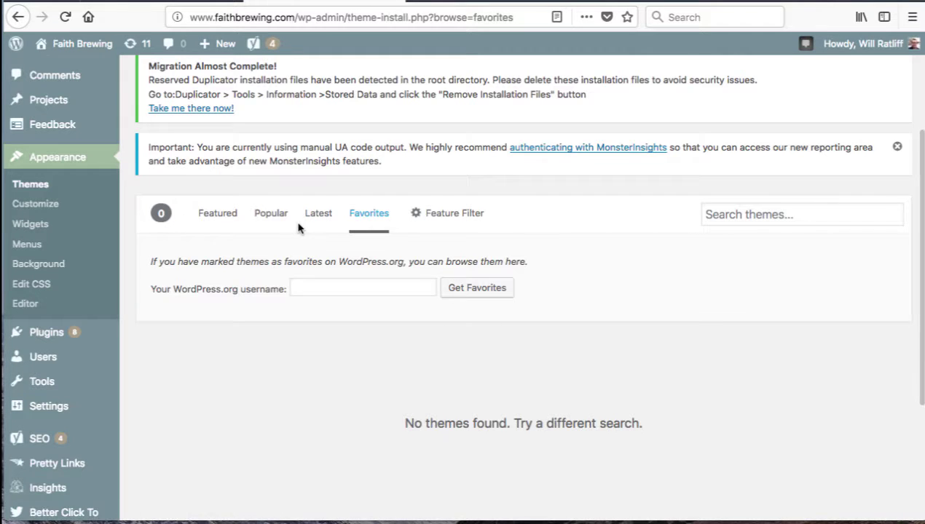
Step: Return to the Featured themes and examine the designs offered, from Twenty Seventeen down to the last row
left_click(213, 217)
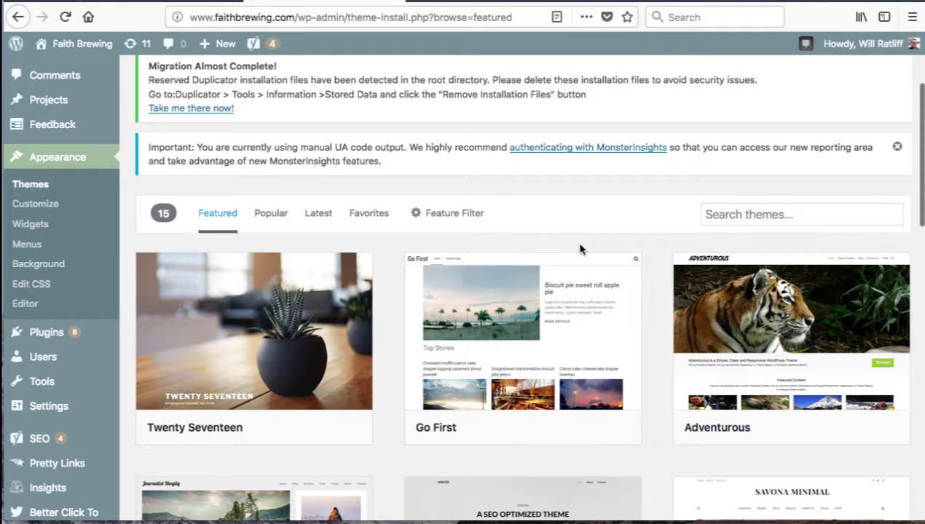
mouse_move(289, 307)
scroll(288, 307, "down", 1)
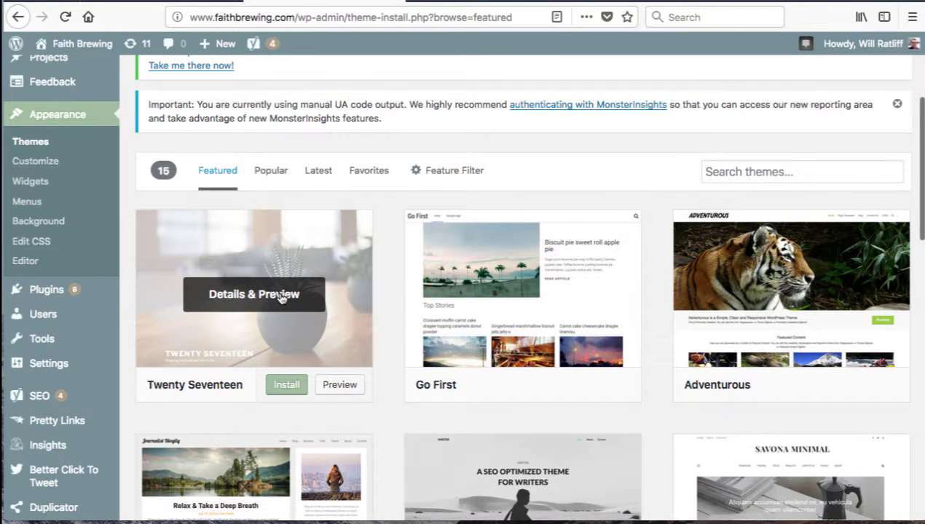
scroll(299, 298, "down", 1)
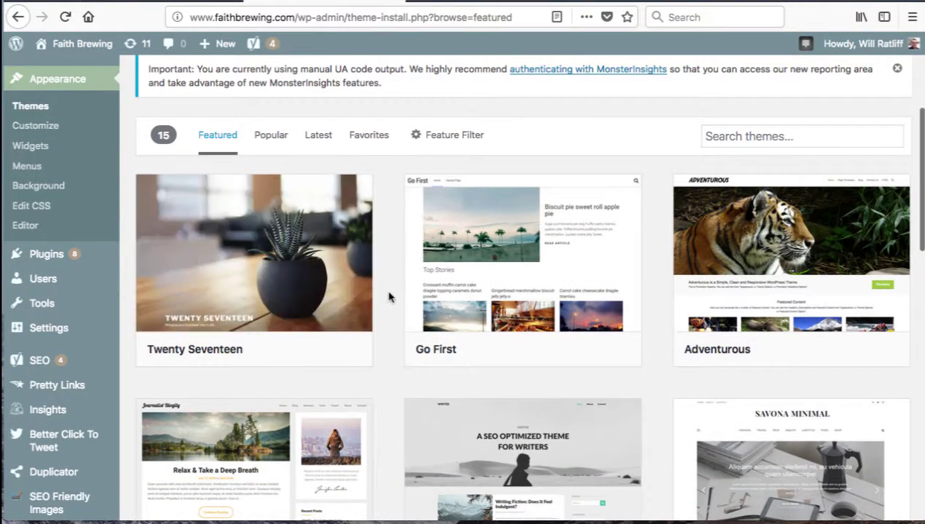
scroll(393, 302, "down", 7)
scroll(395, 304, "down", 4)
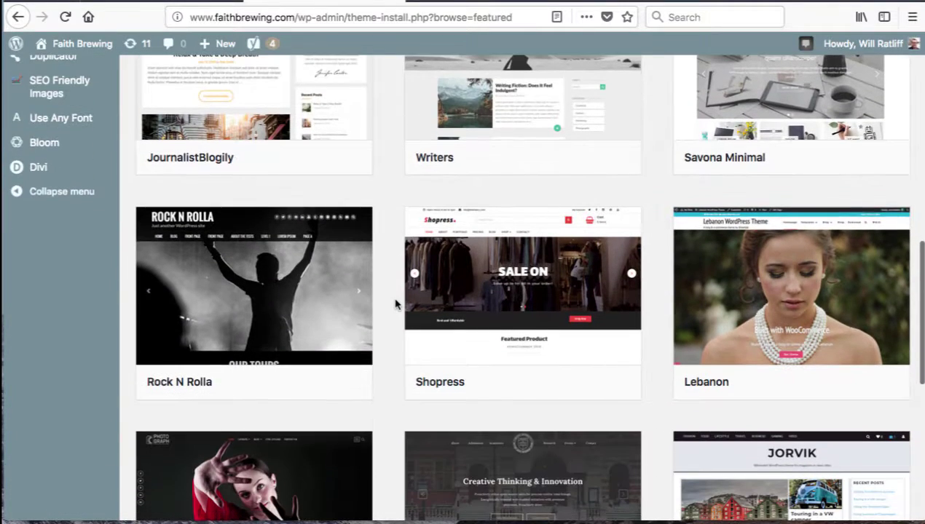
scroll(395, 304, "down", 2)
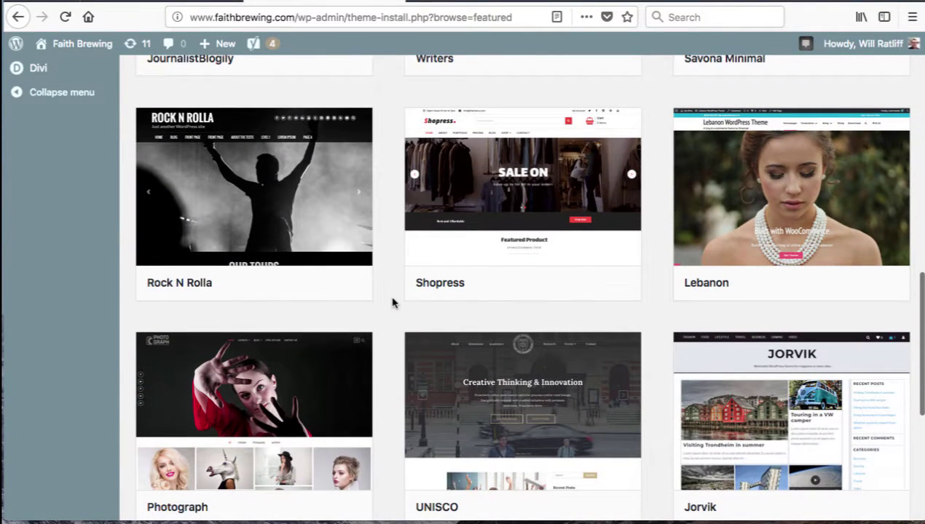
mouse_move(553, 188)
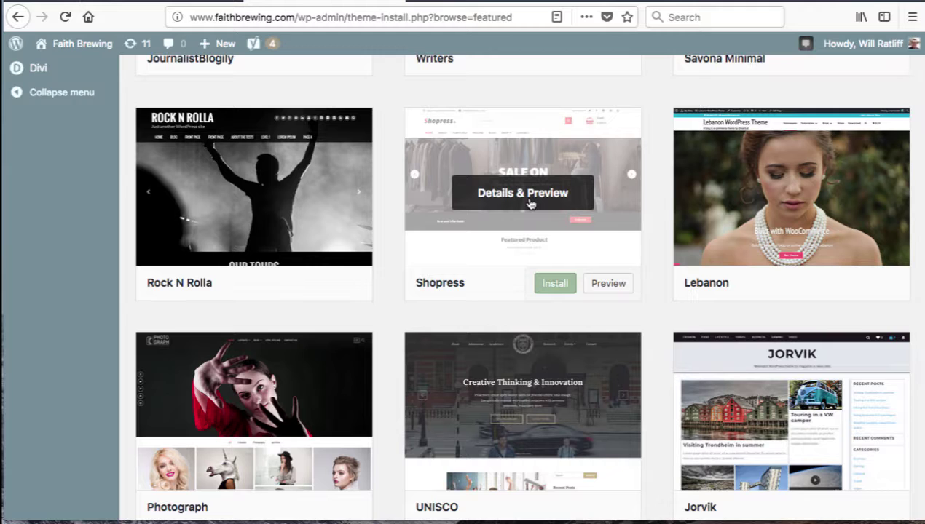
mouse_move(221, 158)
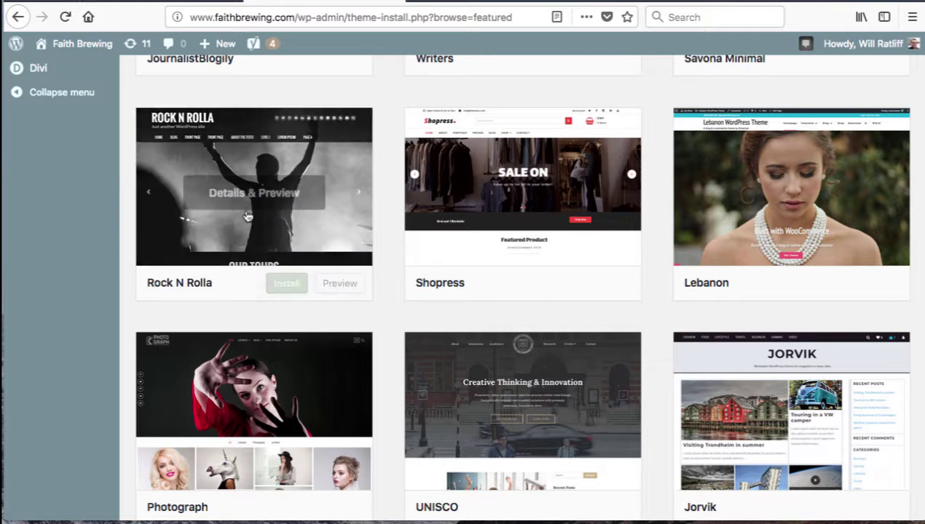
scroll(373, 243, "down", 3)
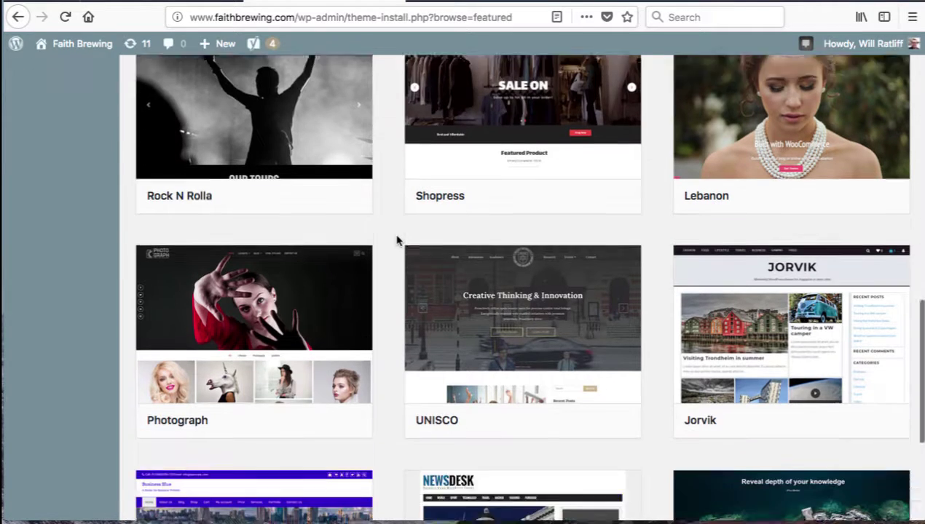
mouse_move(228, 217)
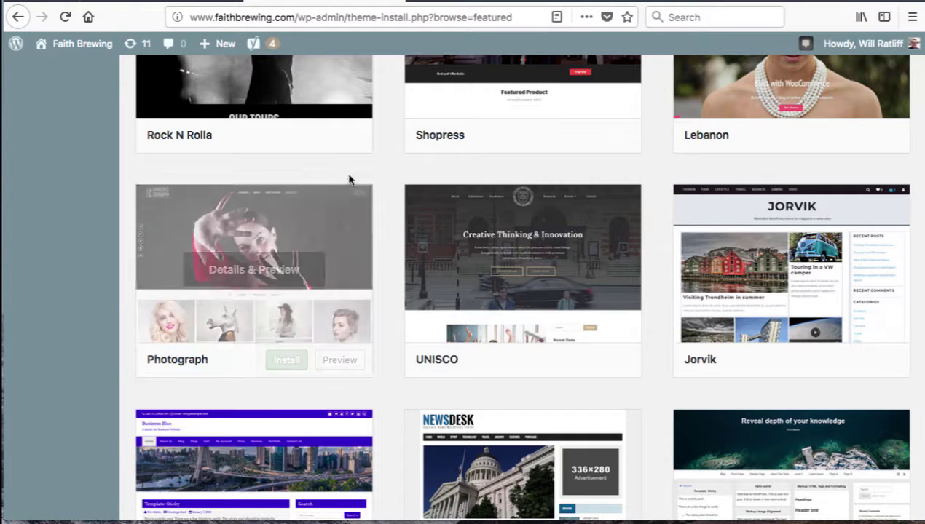
scroll(394, 200, "down", 3)
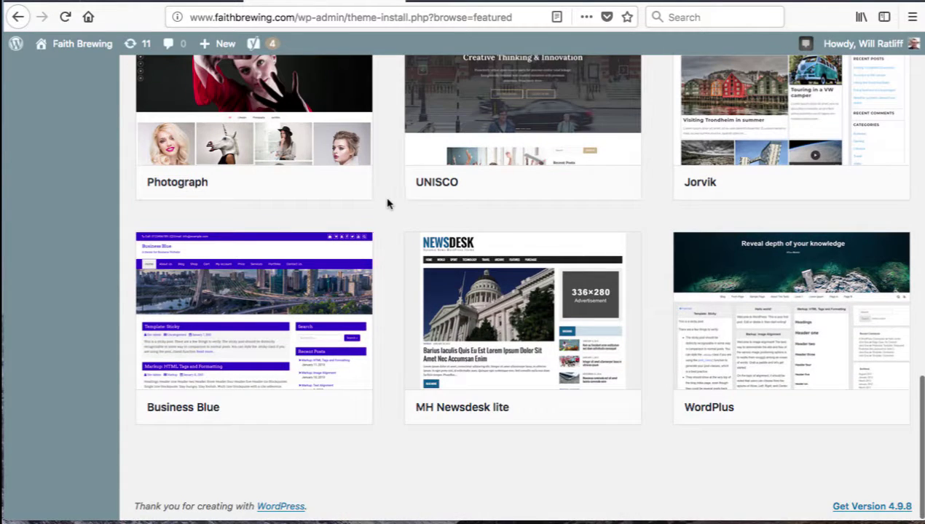
scroll(389, 201, "up", 2)
scroll(390, 202, "down", 2)
mouse_move(537, 324)
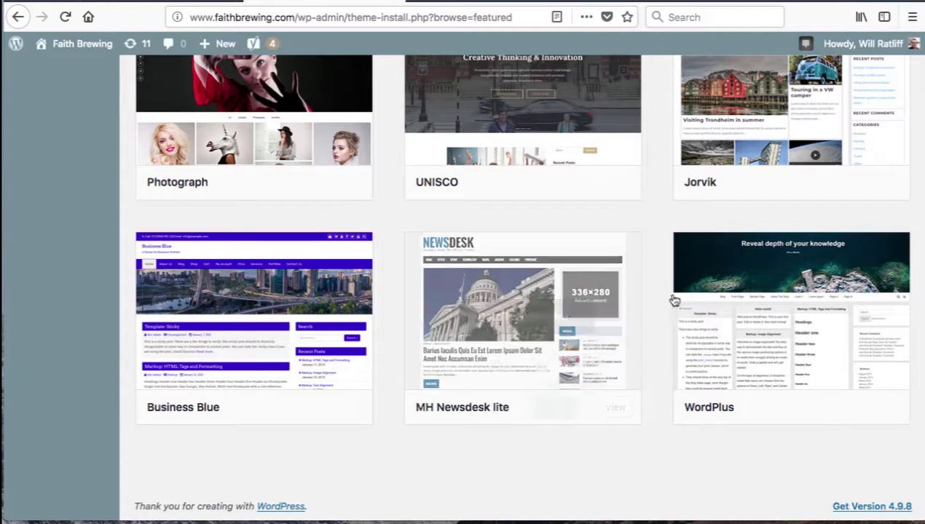
Step: Search the theme directory for "ecommerce" and look through the matching themes
scroll(654, 295, "up", 15)
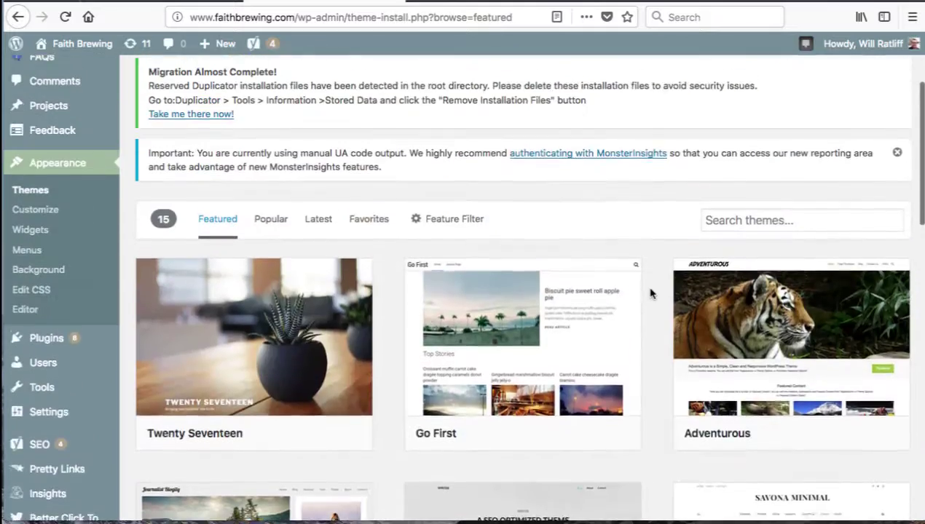
scroll(671, 332, "down", 3)
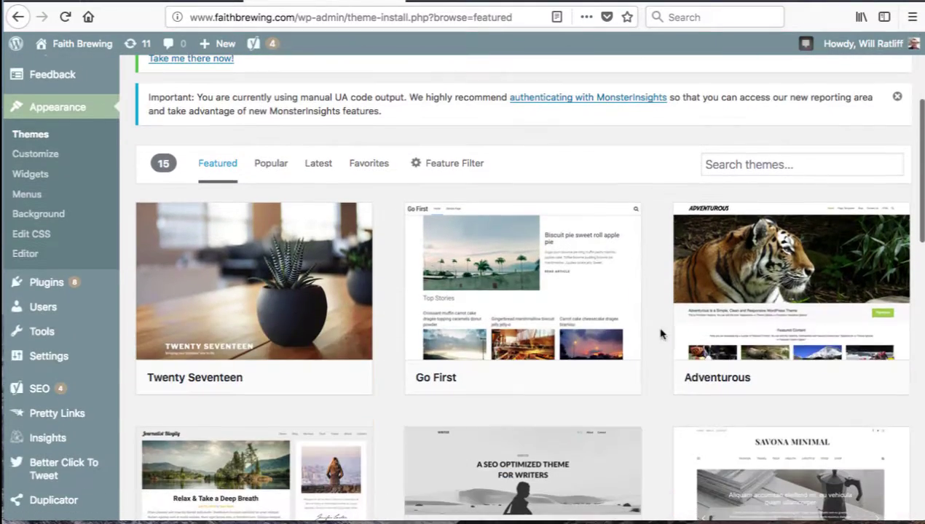
left_click(761, 164)
type("ecom")
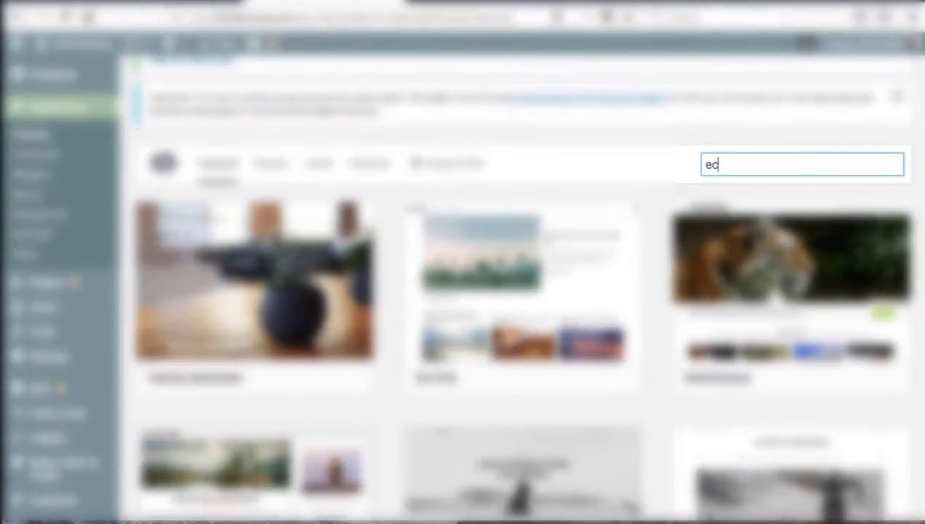
type("merce")
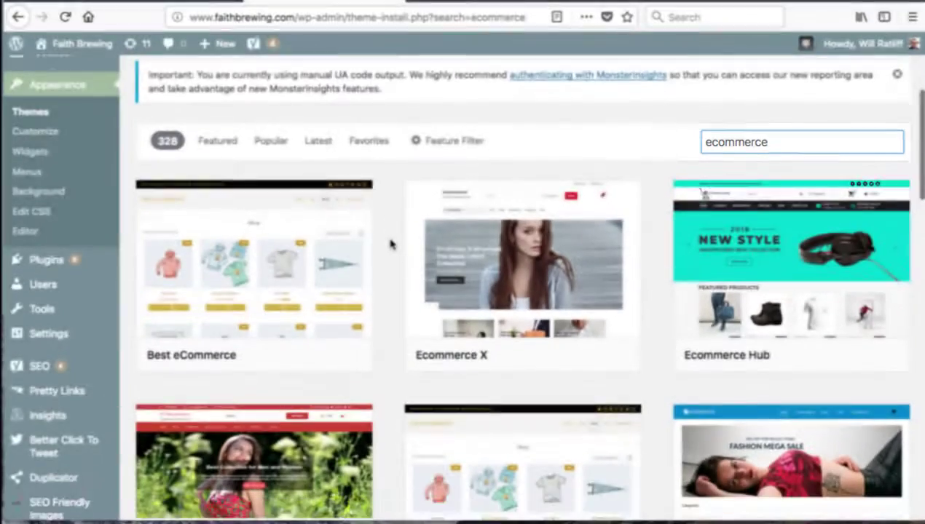
scroll(390, 244, "down", 3)
scroll(390, 244, "down", 5)
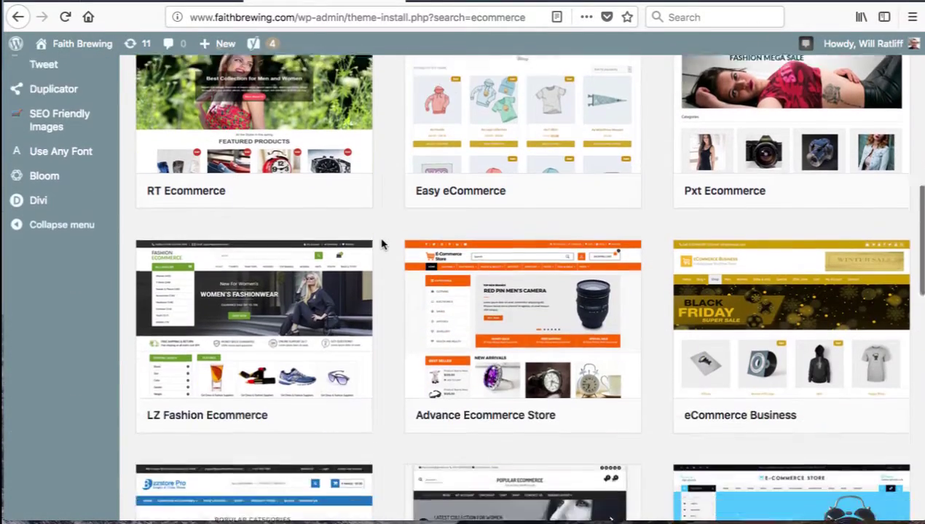
scroll(381, 244, "down", 7)
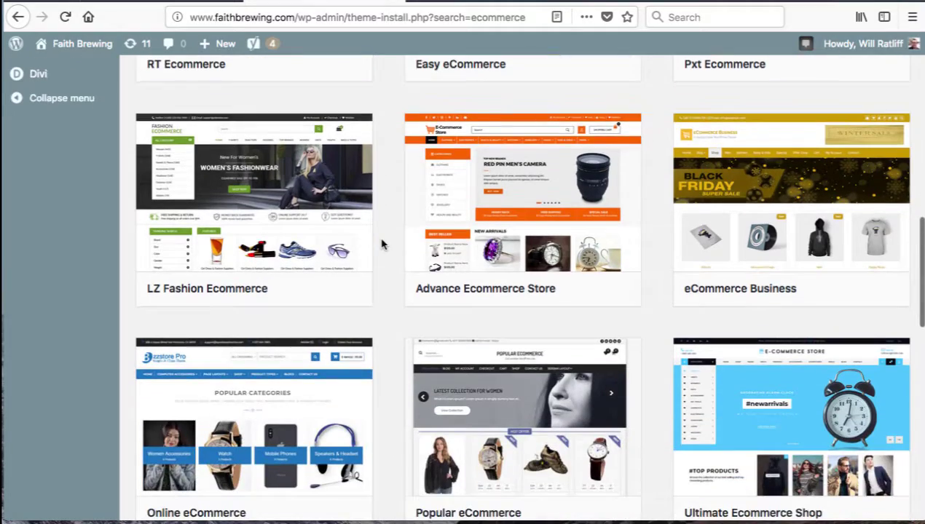
scroll(397, 242, "up", 10)
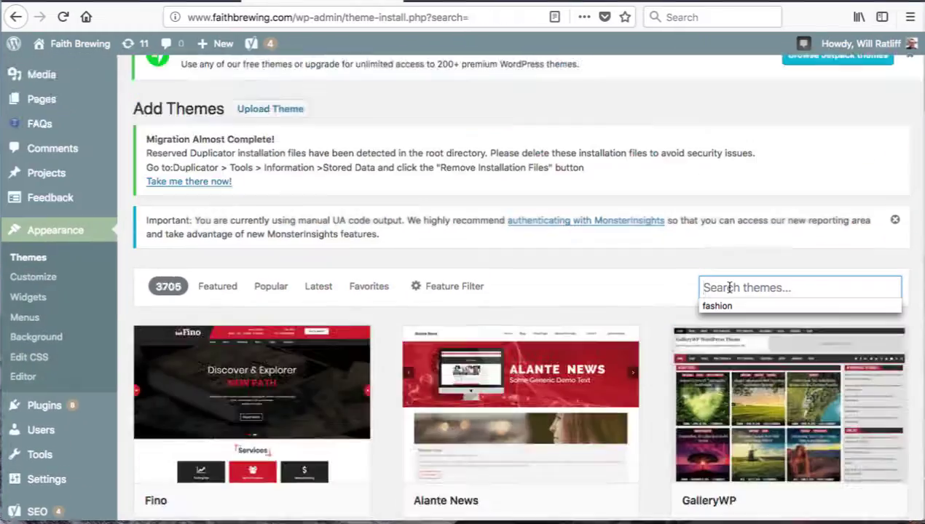
Step: Search the theme directory for "fashion" and look through the matching themes
type("fashio")
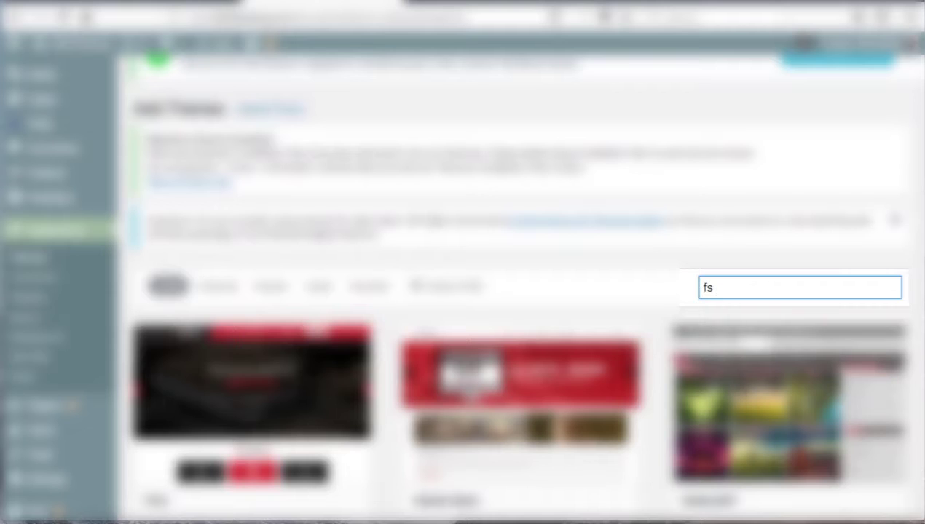
type("n")
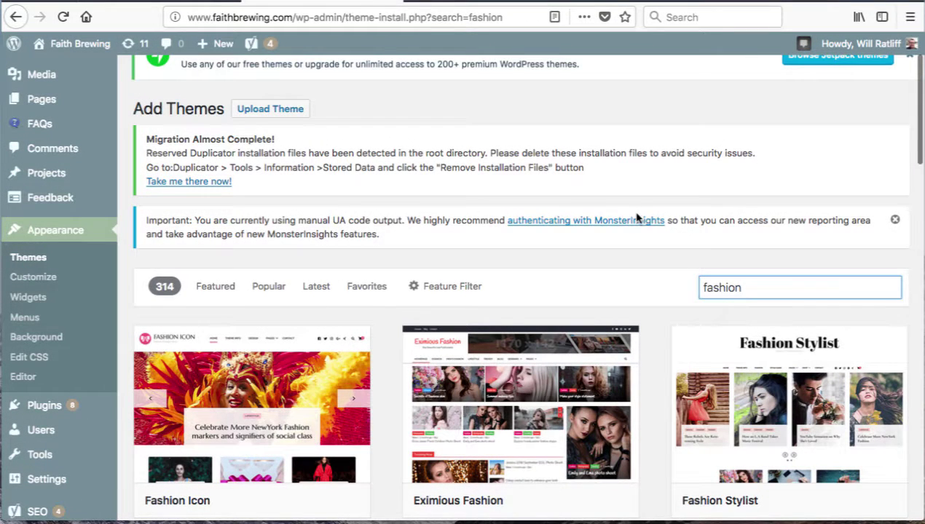
scroll(670, 279, "down", 3)
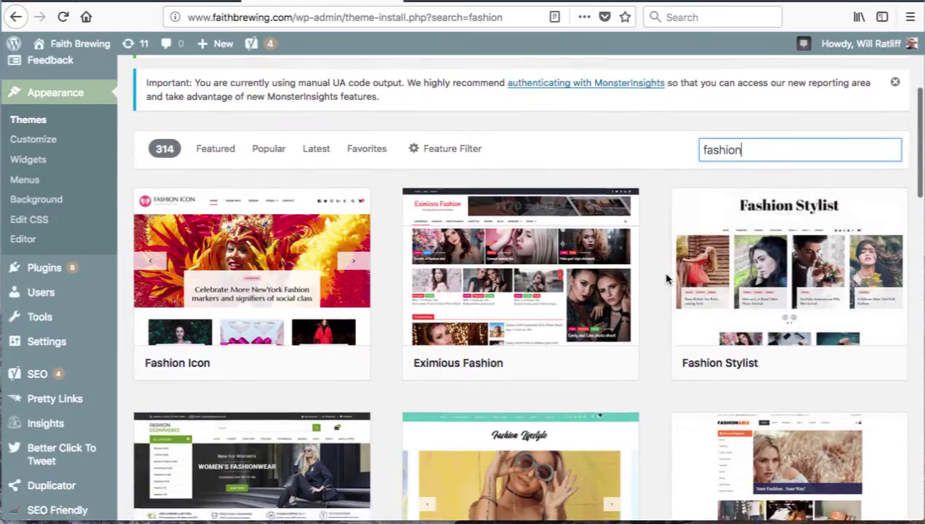
scroll(671, 279, "down", 6)
scroll(662, 273, "down", 10)
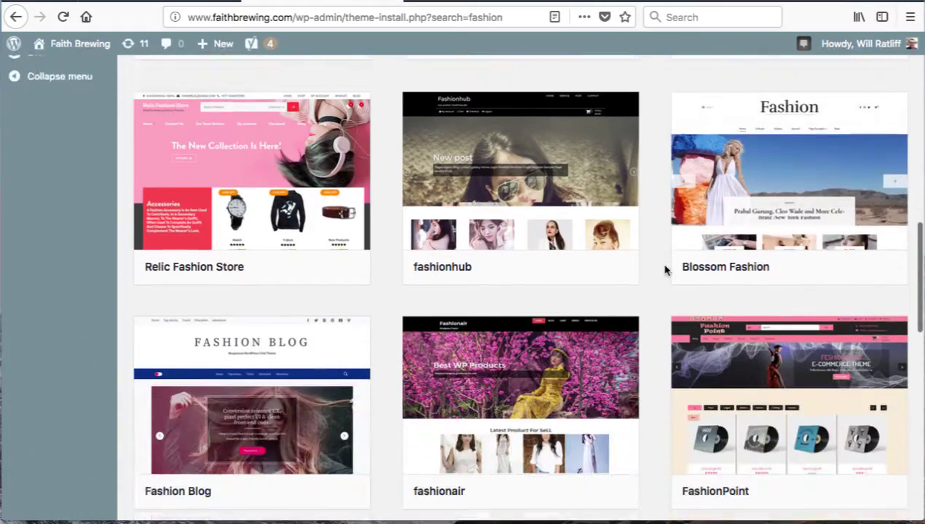
scroll(664, 269, "up", 15)
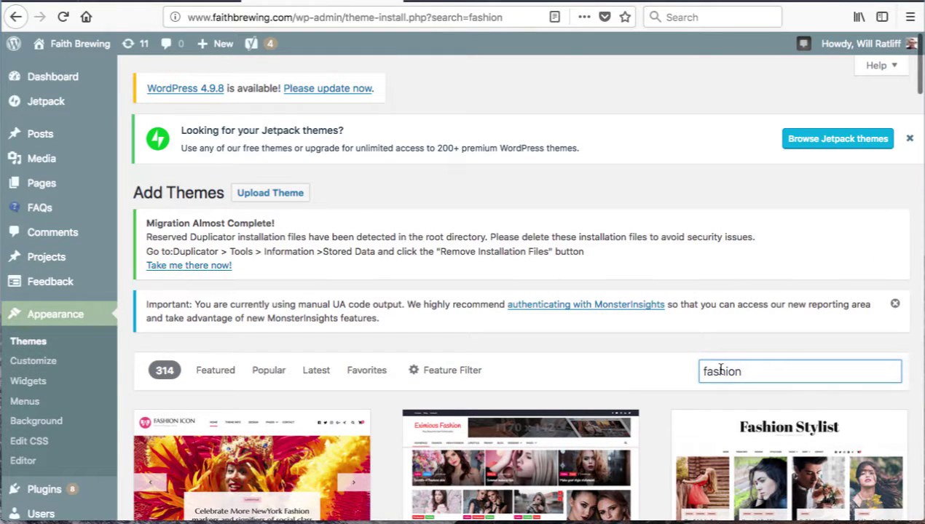
Step: Replace the theme search term with "blog" and look through the matching themes down to Queens Magazine Blog
double_click(720, 371)
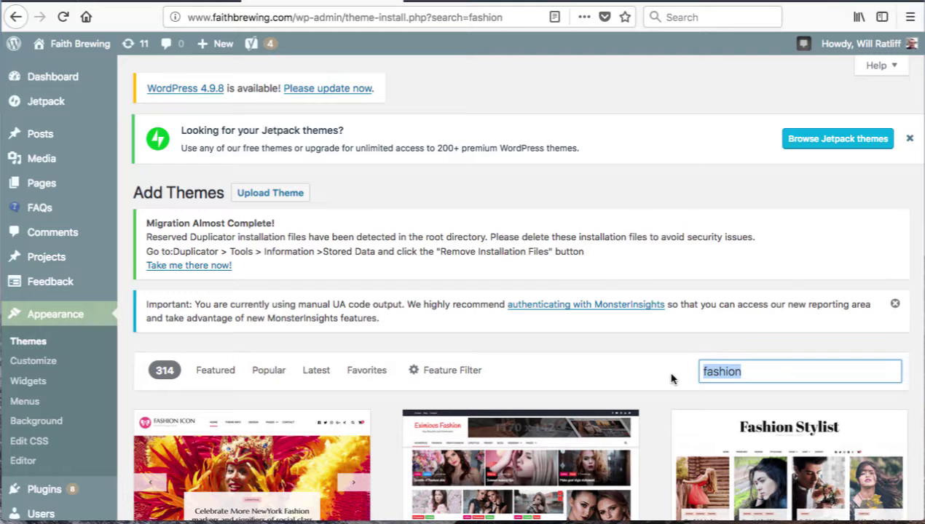
key("BackSpace")
type("blog")
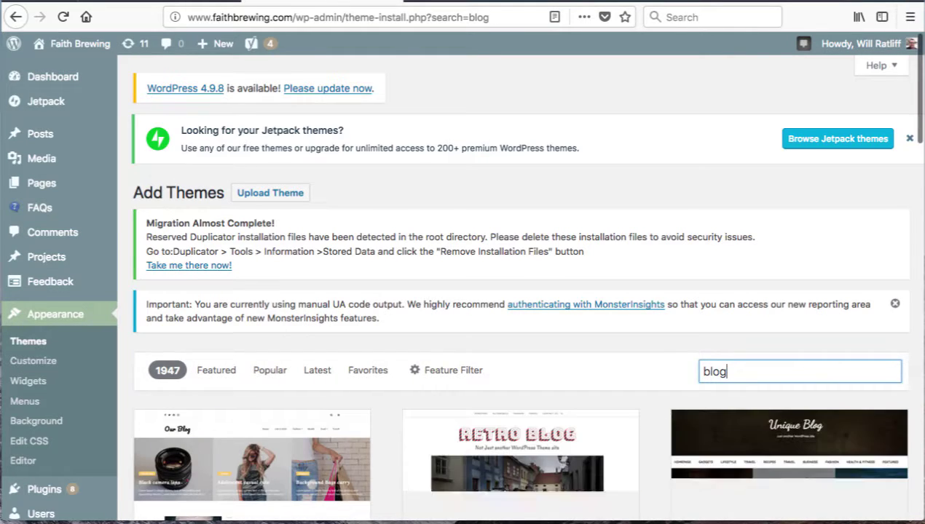
scroll(649, 251, "down", 5)
scroll(648, 251, "down", 3)
scroll(648, 250, "down", 3)
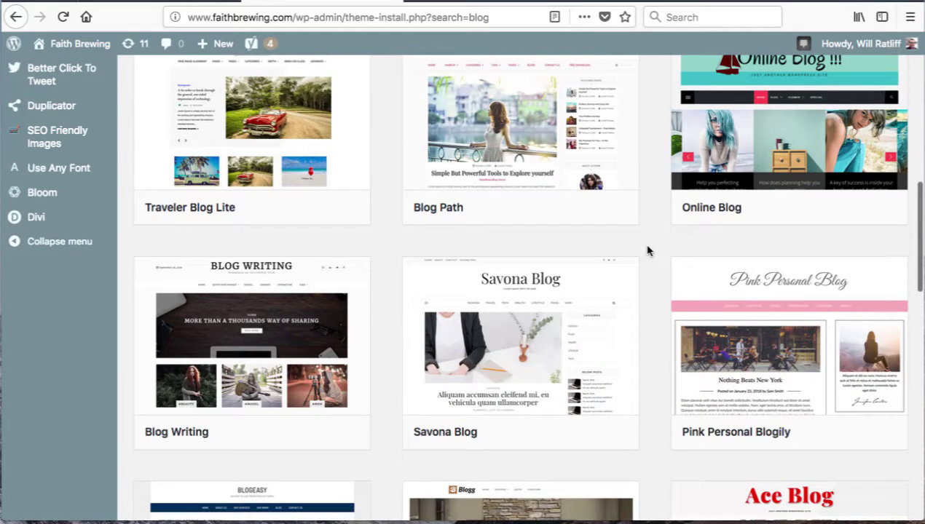
scroll(648, 251, "down", 2)
scroll(648, 251, "down", 5)
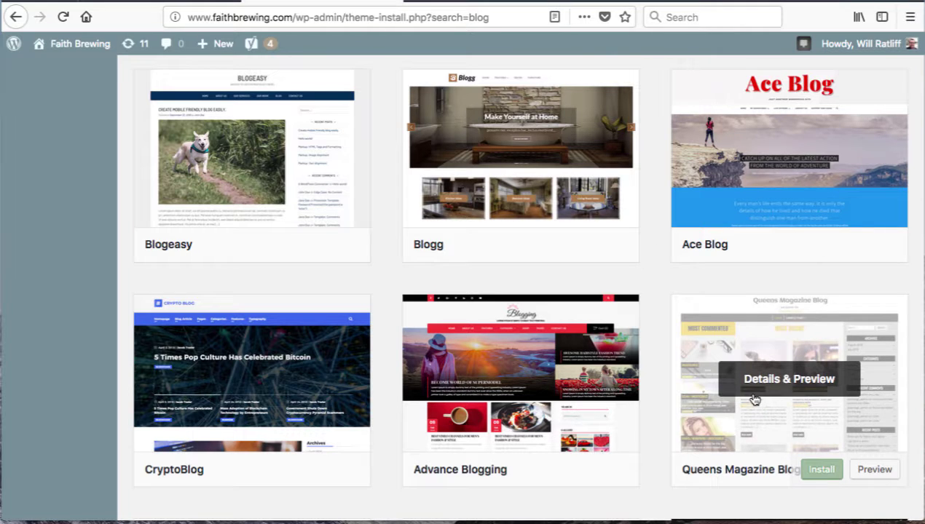
Step: Preview the Queens Magazine Blog theme and check its About and Parent Page sample pages
left_click(754, 398)
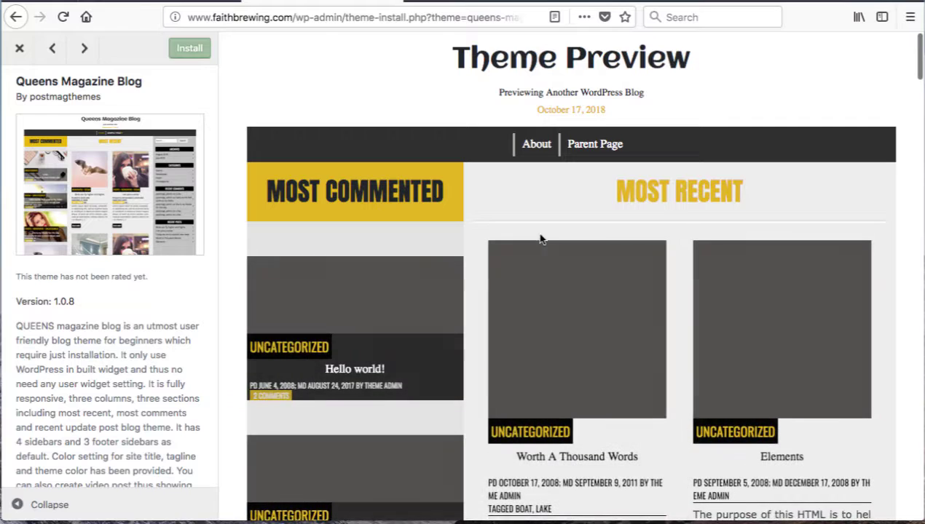
scroll(437, 84, "down", 1)
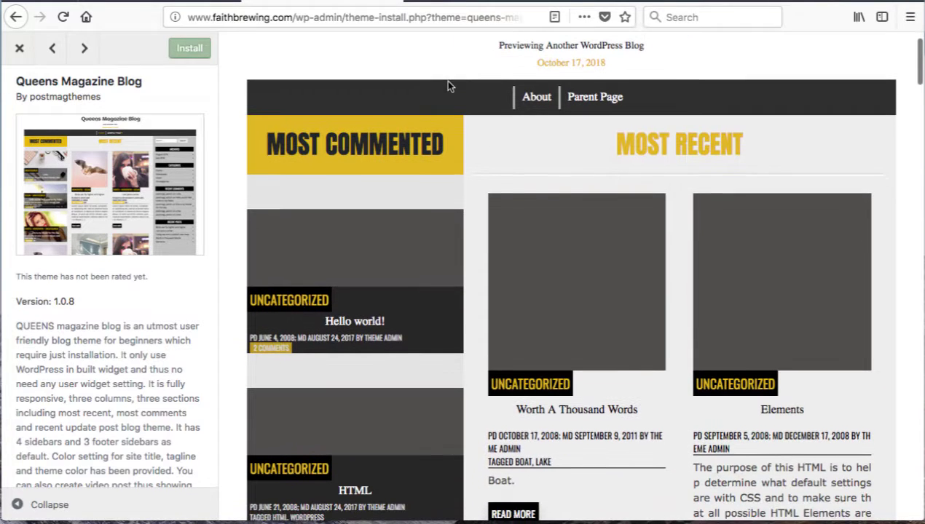
left_click(536, 98)
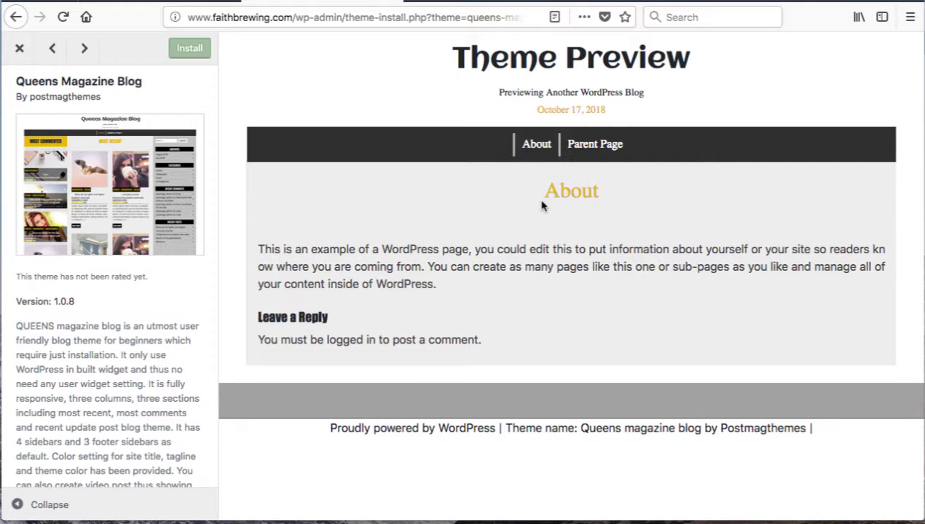
left_click(592, 148)
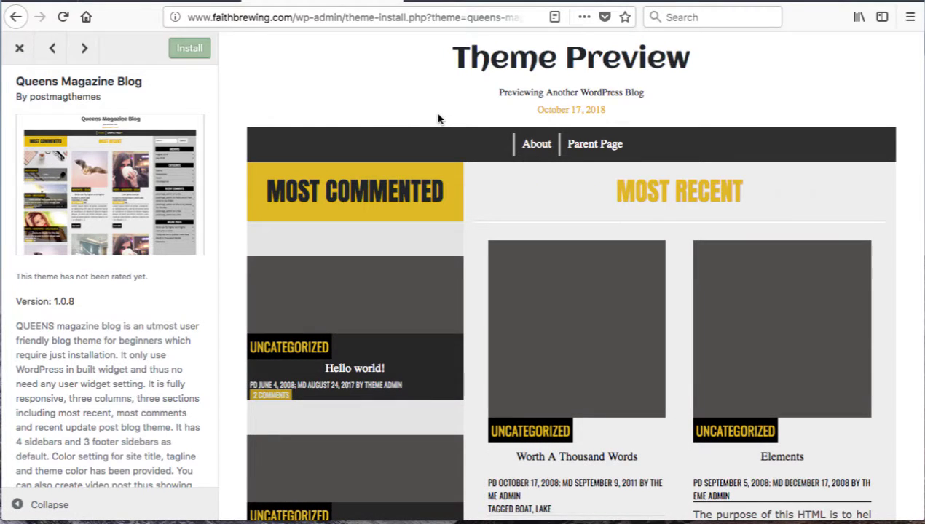
Step: Examine the Queens Magazine Blog preview's home page, including its Most Commented and Most Recent sections
scroll(438, 118, "down", 10)
scroll(489, 240, "up", 10)
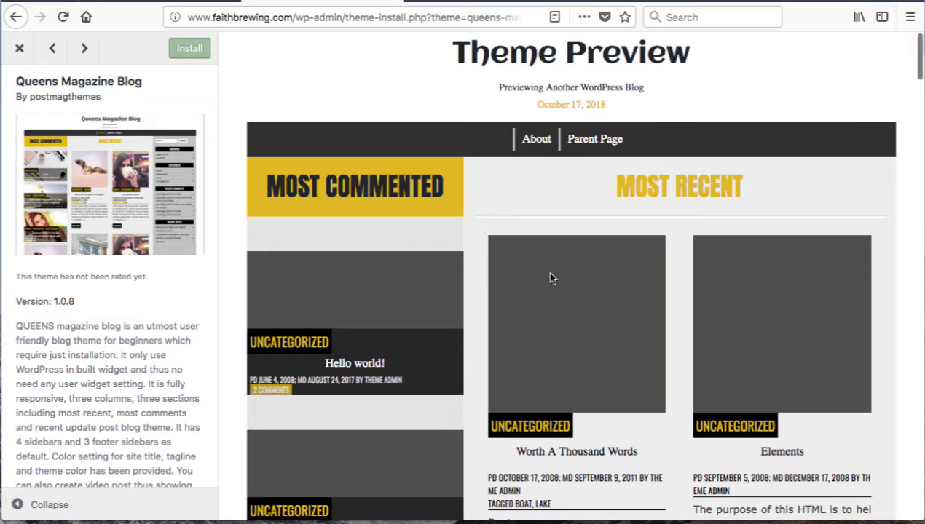
scroll(670, 310, "down", 3)
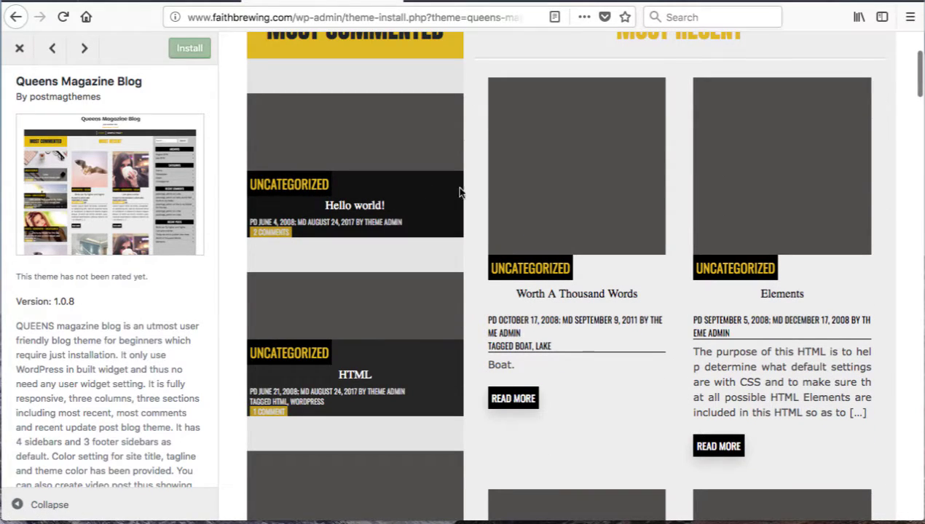
scroll(471, 195, "down", 2)
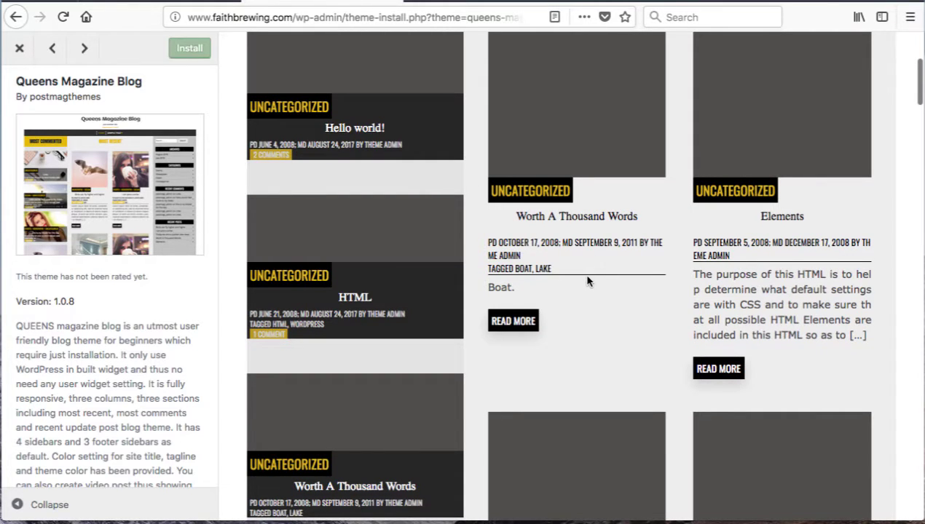
scroll(557, 314, "down", 4)
scroll(489, 323, "up", 10)
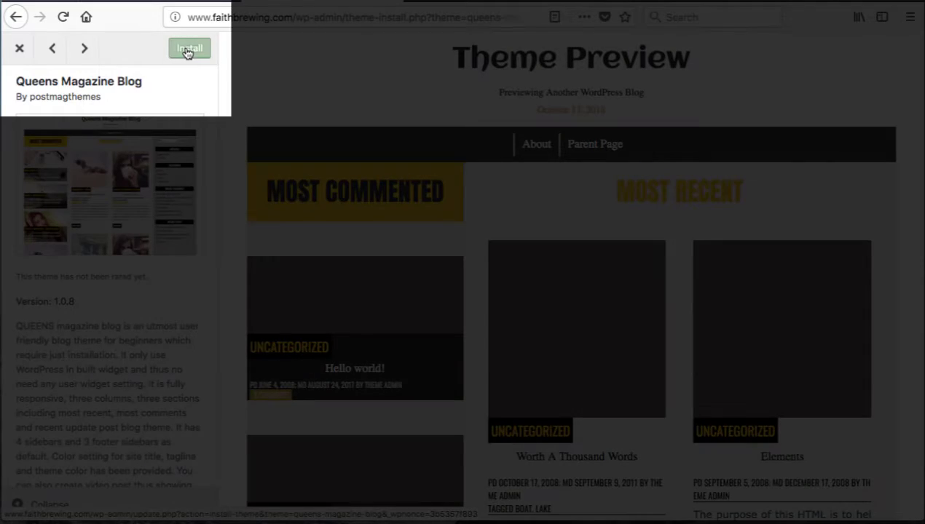
Step: Install the Queens Magazine Blog theme without activating it, and close its preview
left_click(190, 50)
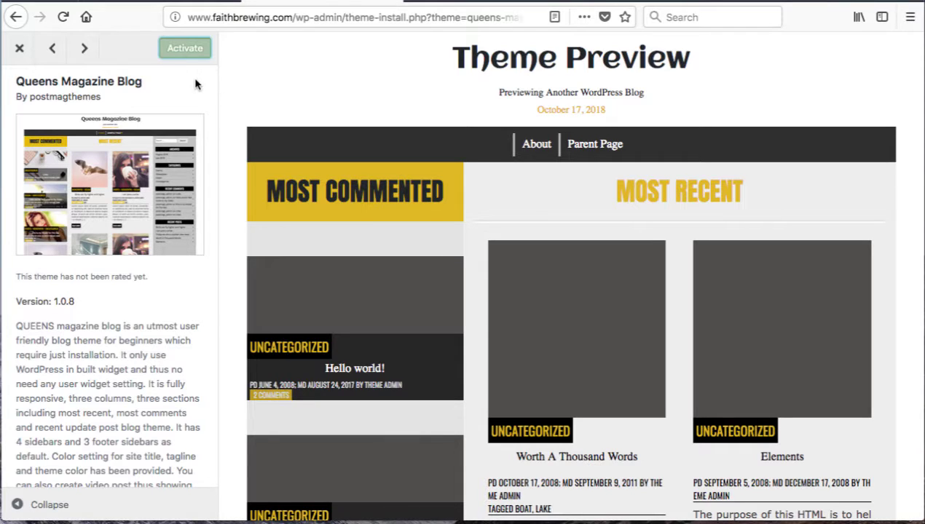
left_click(16, 18)
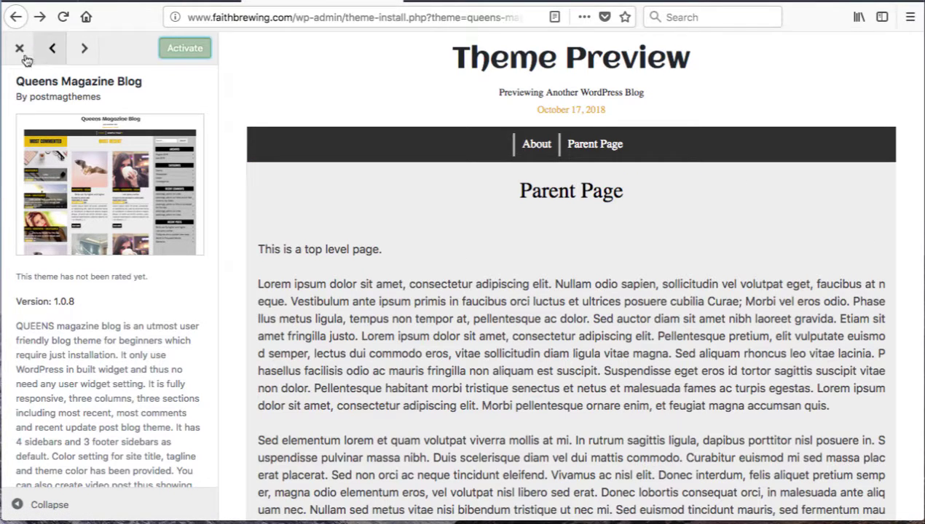
left_click(20, 49)
Step: Go to the site's installed themes and locate Queens Magazine Blog with its activation option
scroll(134, 79, "up", 3)
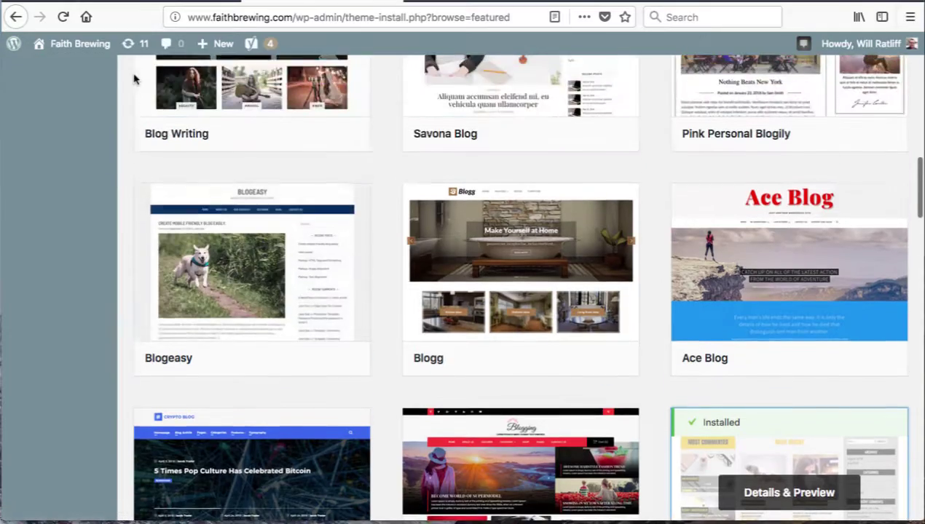
scroll(133, 77, "up", 10)
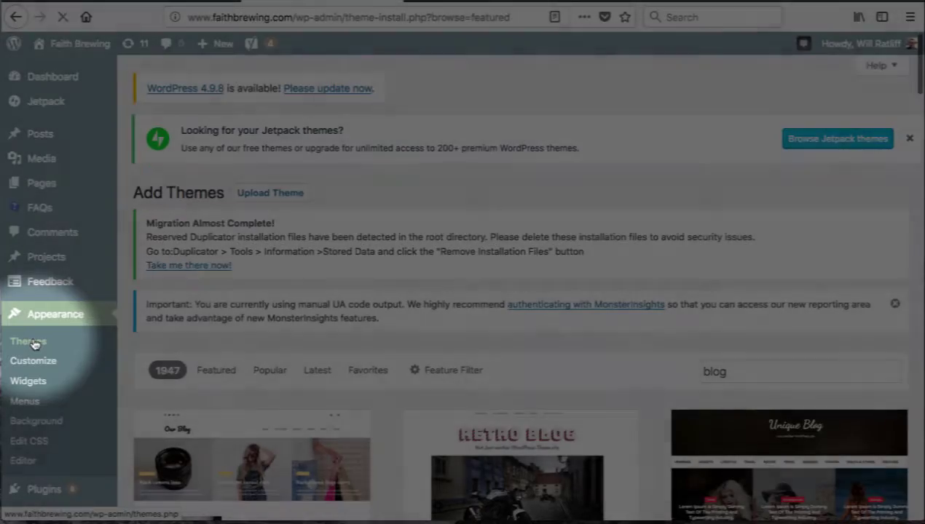
left_click(35, 341)
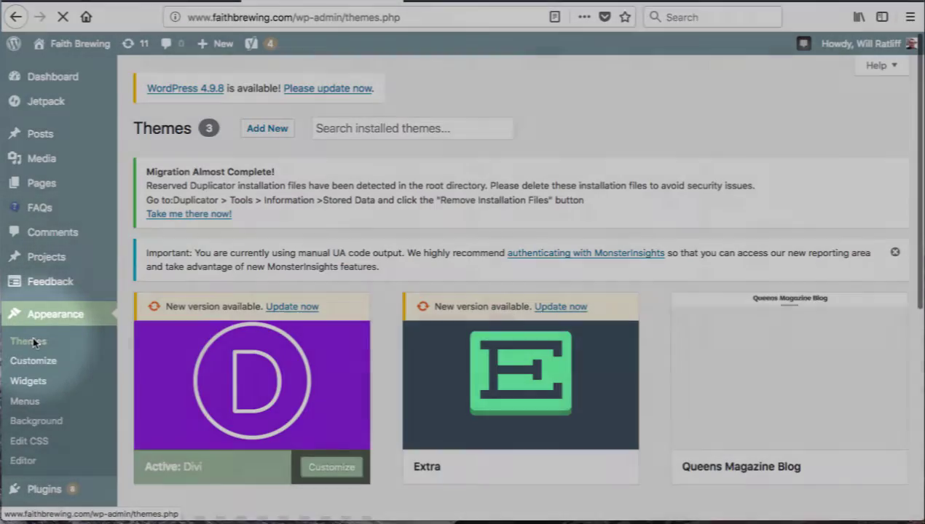
scroll(692, 292, "down", 3)
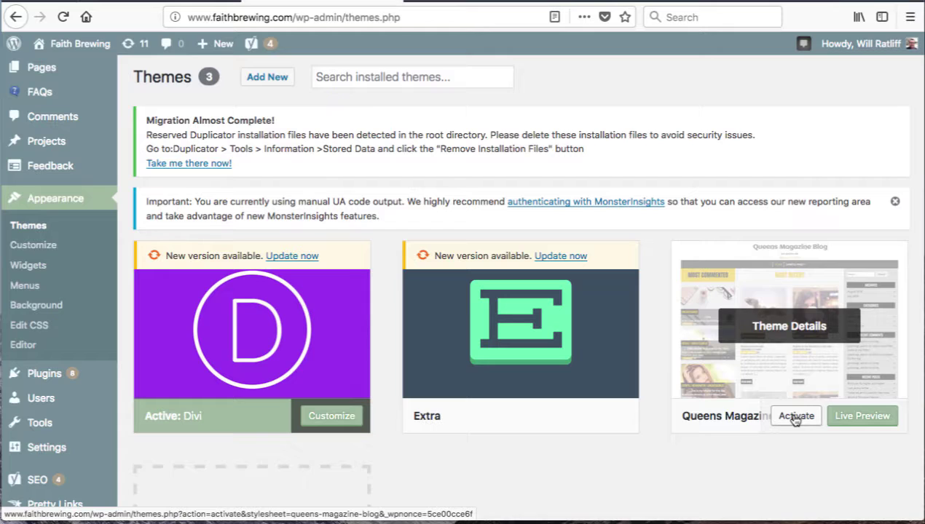
scroll(796, 421, "down", 2)
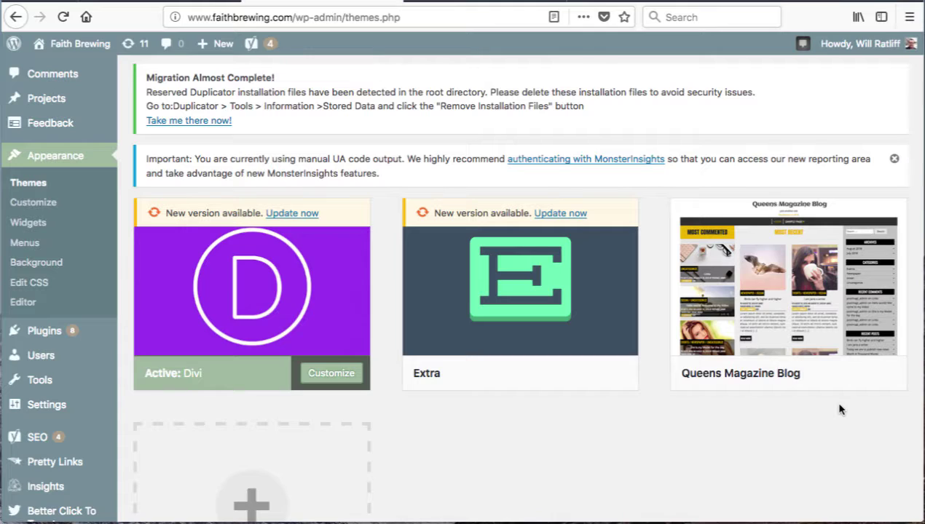
Step: Search the web for "wordpress themes" in a separate browser tab
left_click(505, 2)
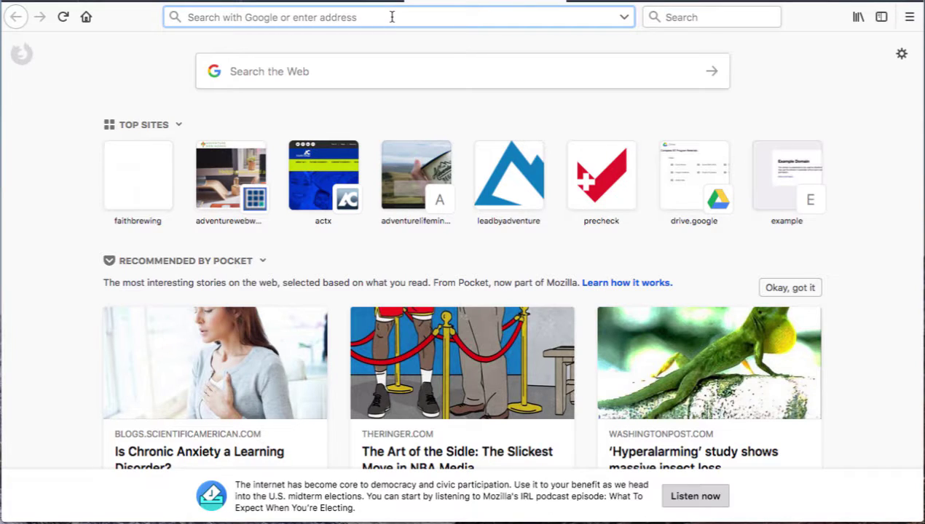
type("wordpres")
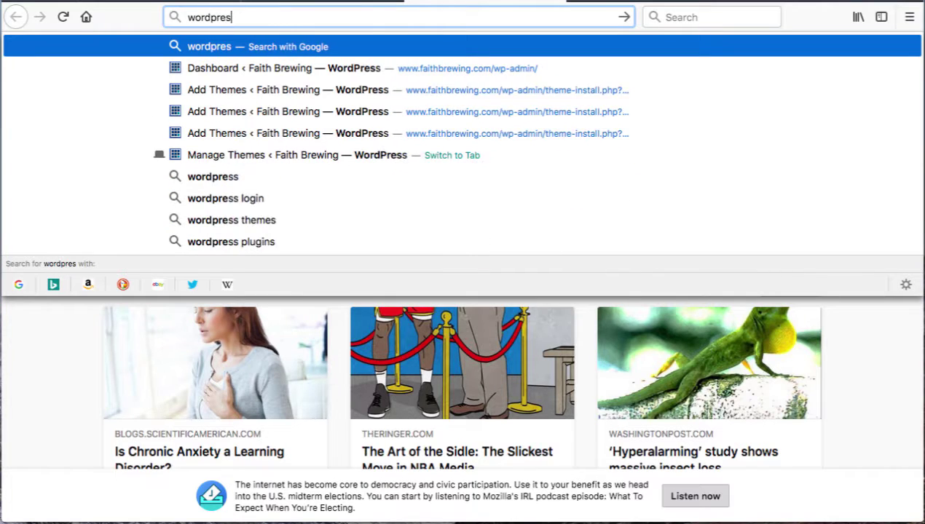
type("s themes")
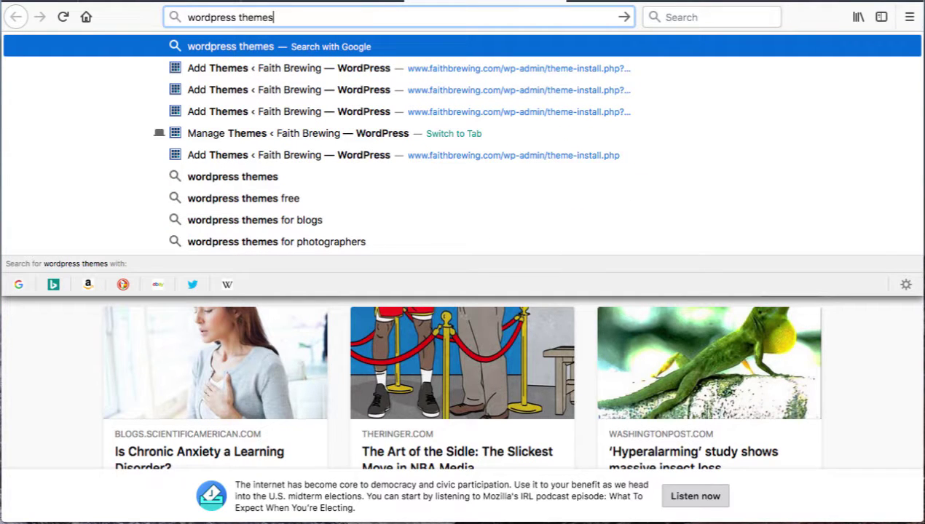
key("Return")
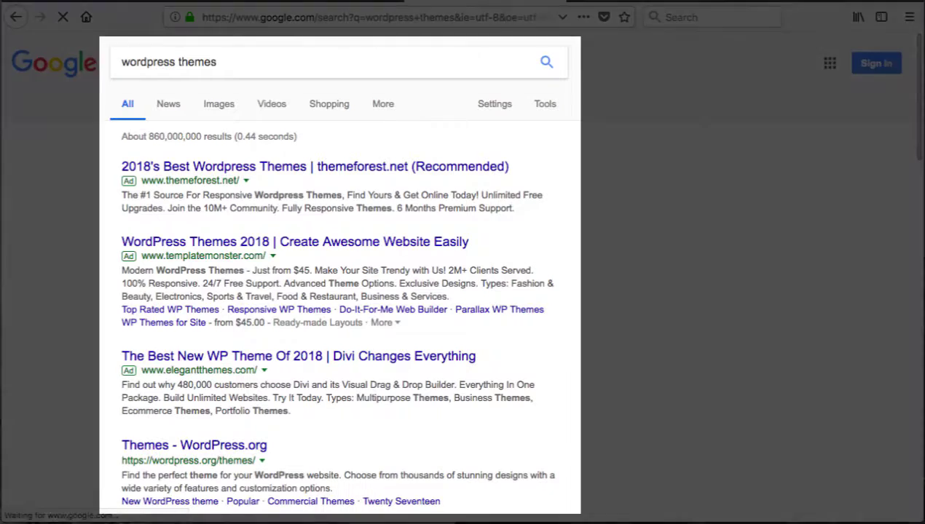
Step: Look through the Google results for sites offering free and premium WordPress themes, then return to the first result
scroll(635, 241, "down", 5)
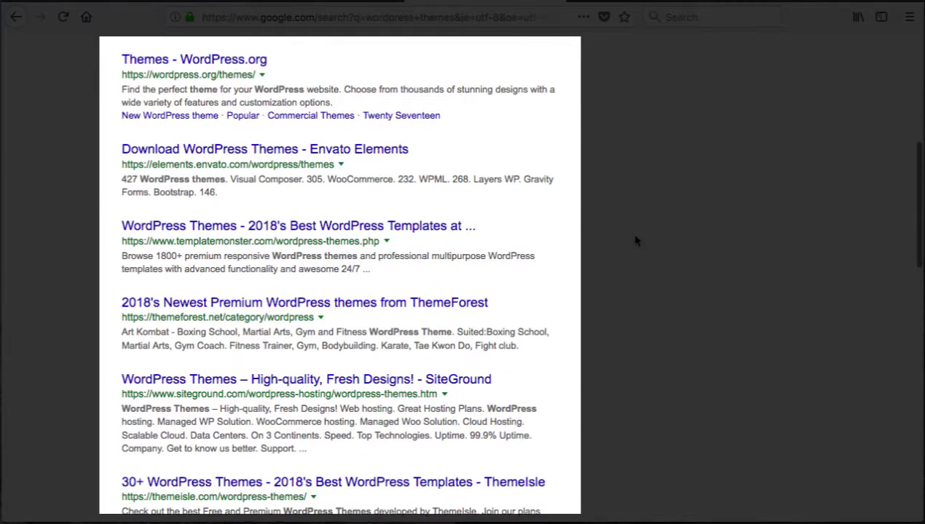
scroll(660, 142, "down", 1)
scroll(661, 143, "up", 1)
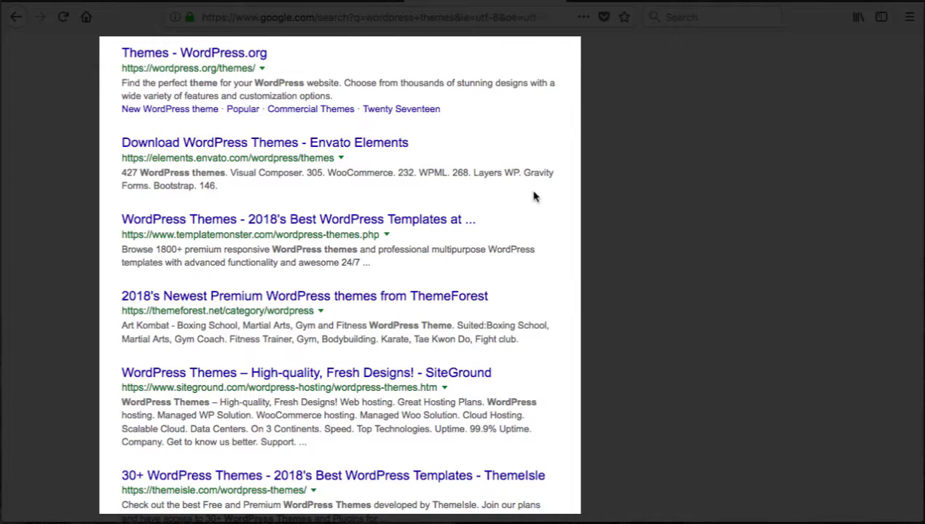
scroll(247, 262, "down", 1)
scroll(60, 345, "down", 2)
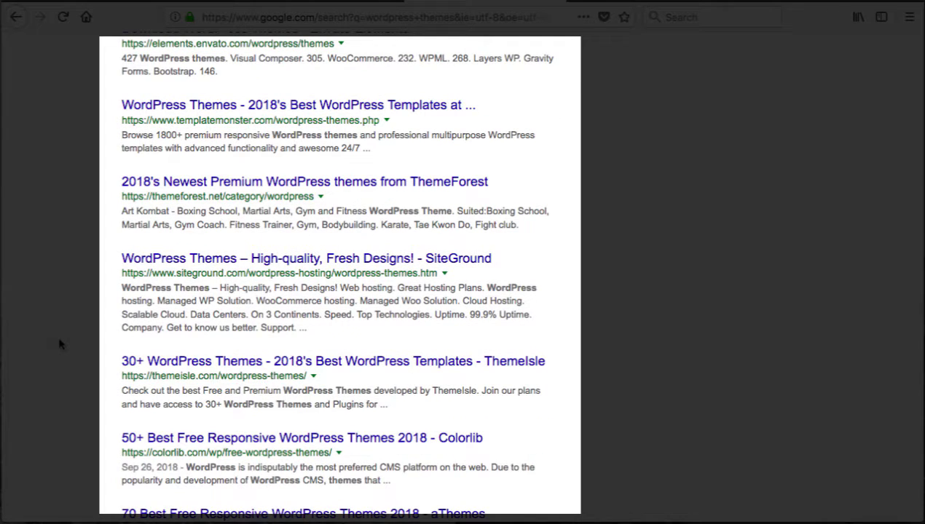
scroll(61, 345, "up", 2)
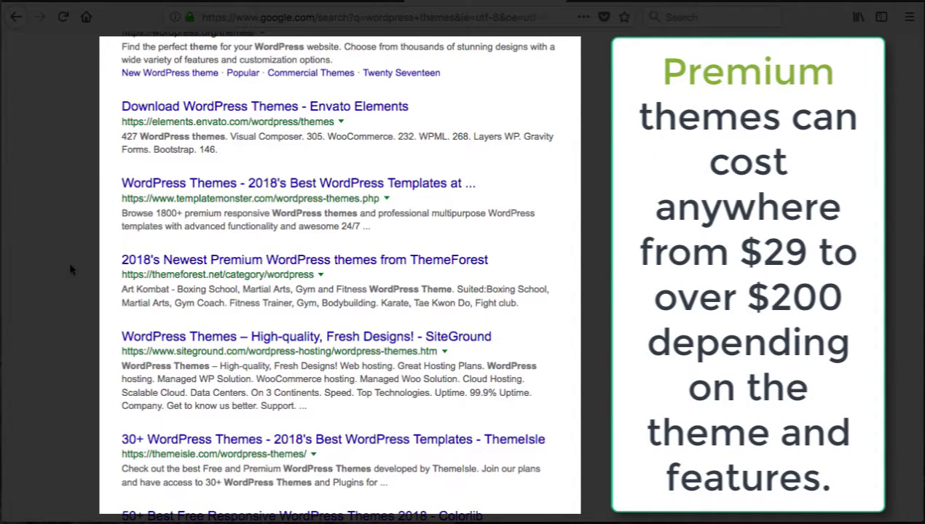
scroll(71, 270, "up", 3)
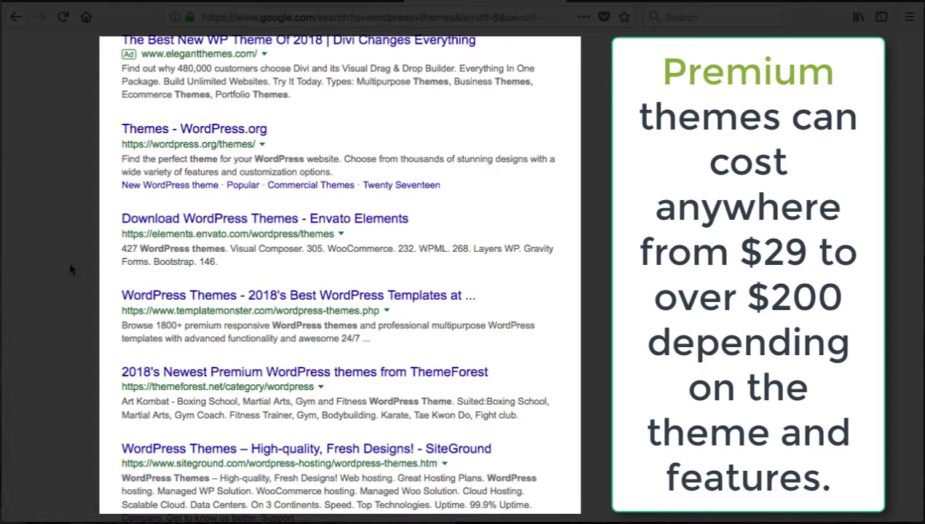
scroll(76, 255, "up", 8)
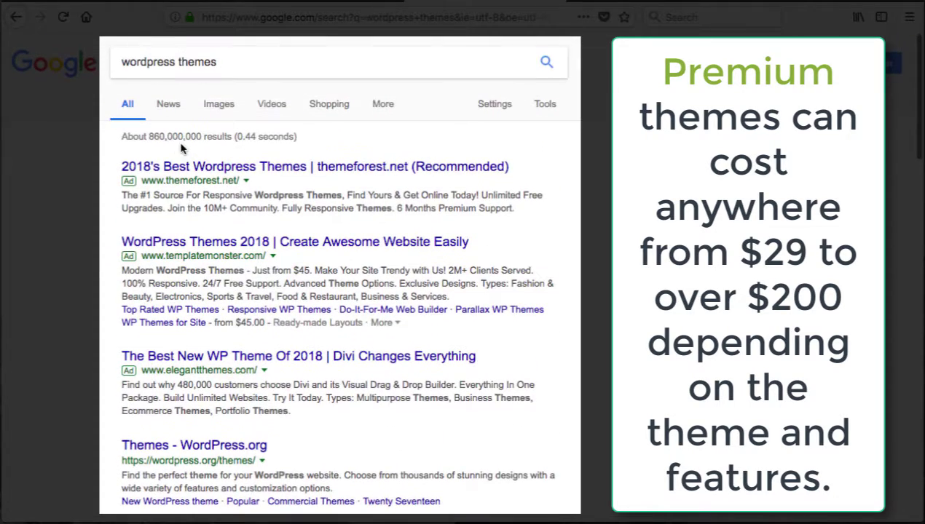
key("super+l")
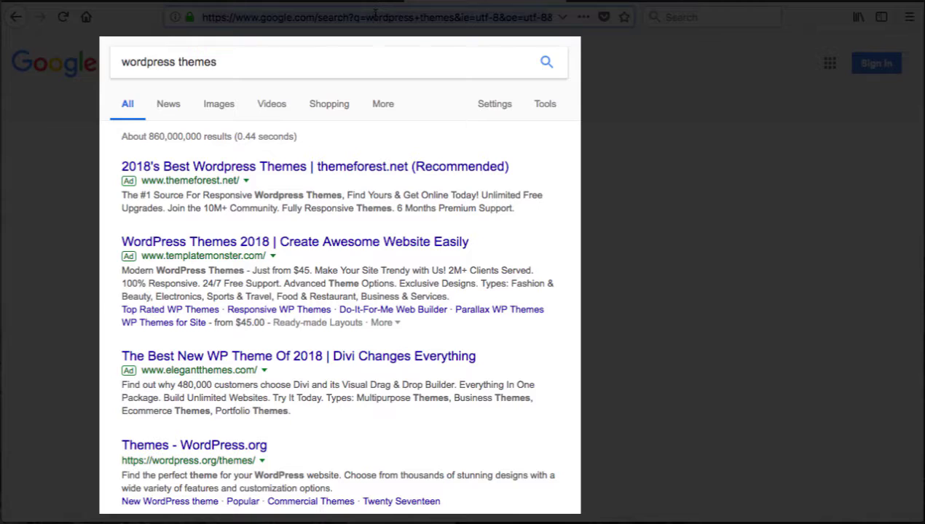
type("elegantth")
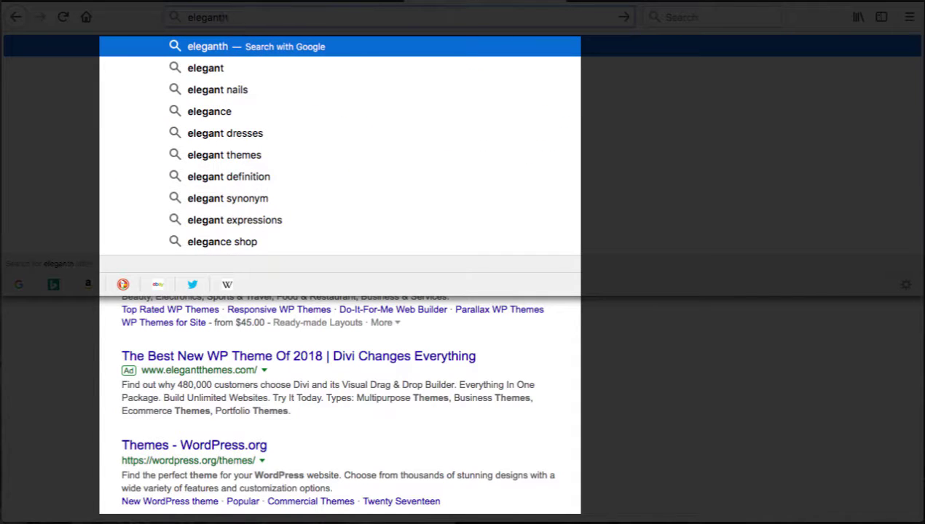
key("BackSpace")
key("BackSpace")
type("th")
key("Return")
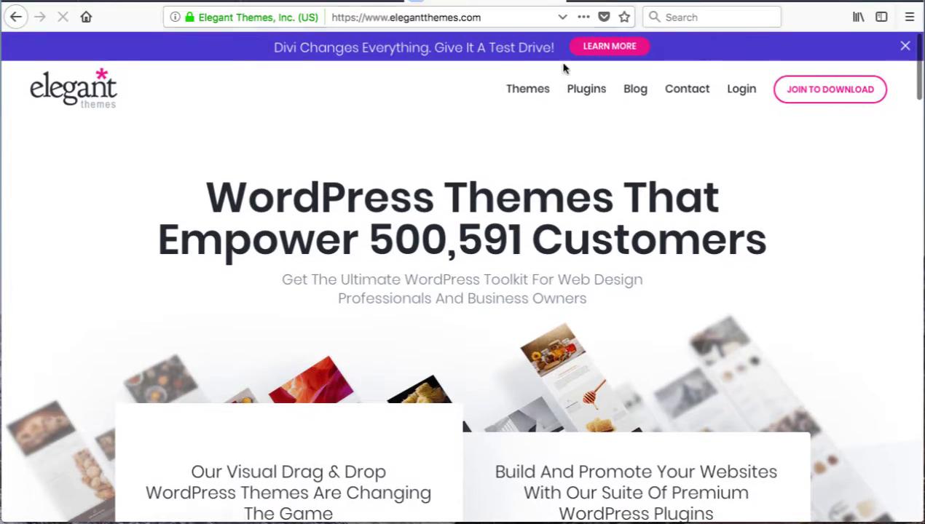
Step: Look over the Elegant Themes home page and decline its request to send notifications
scroll(764, 211, "down", 5)
scroll(781, 208, "down", 4)
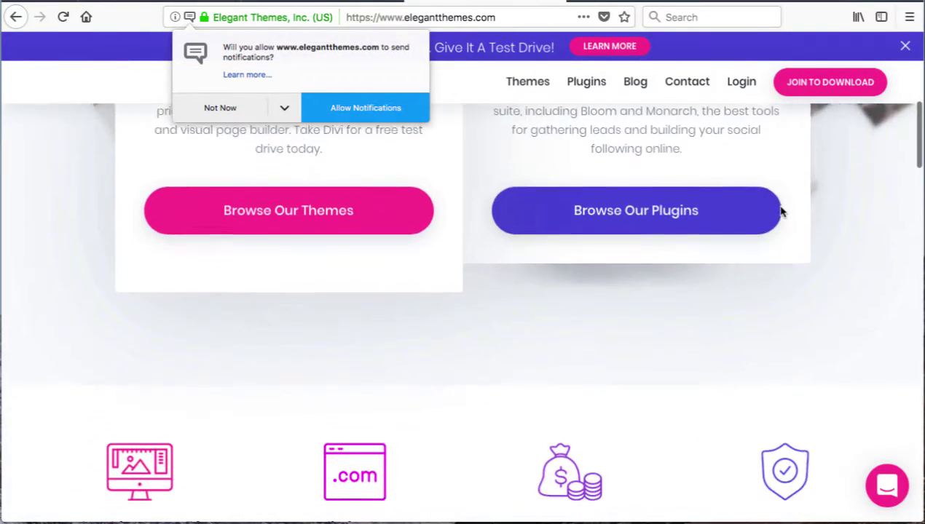
scroll(768, 208, "down", 2)
scroll(768, 211, "up", 10)
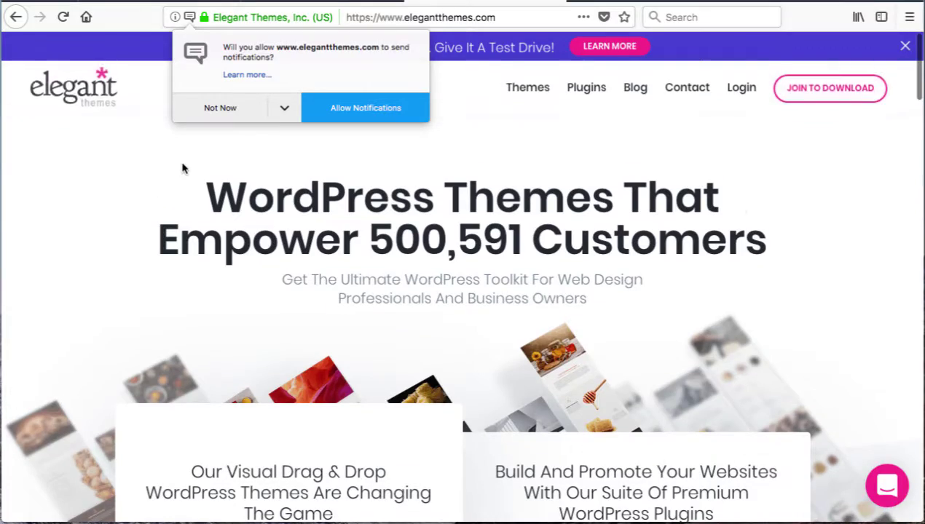
left_click(220, 107)
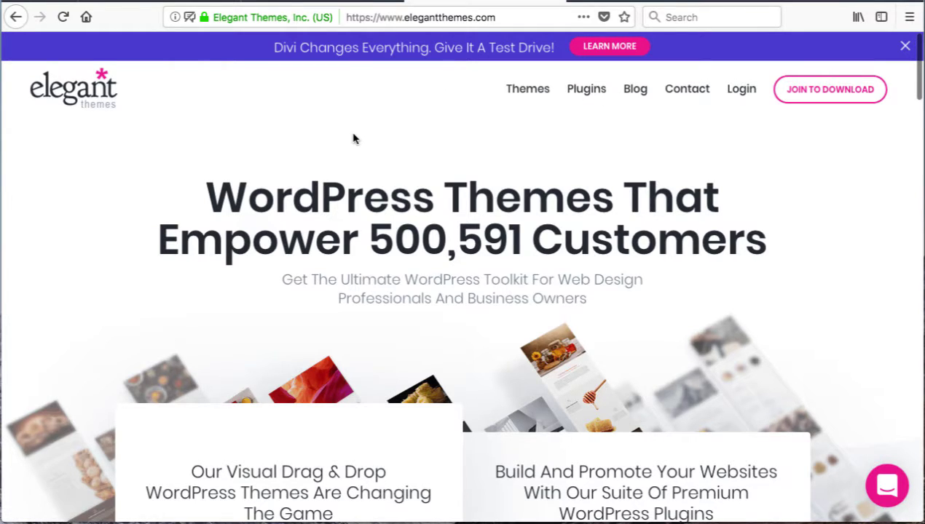
Step: Dismiss the chat message and examine the theme and plugin offers and membership benefits on the home page
scroll(354, 138, "down", 2)
scroll(87, 204, "down", 3)
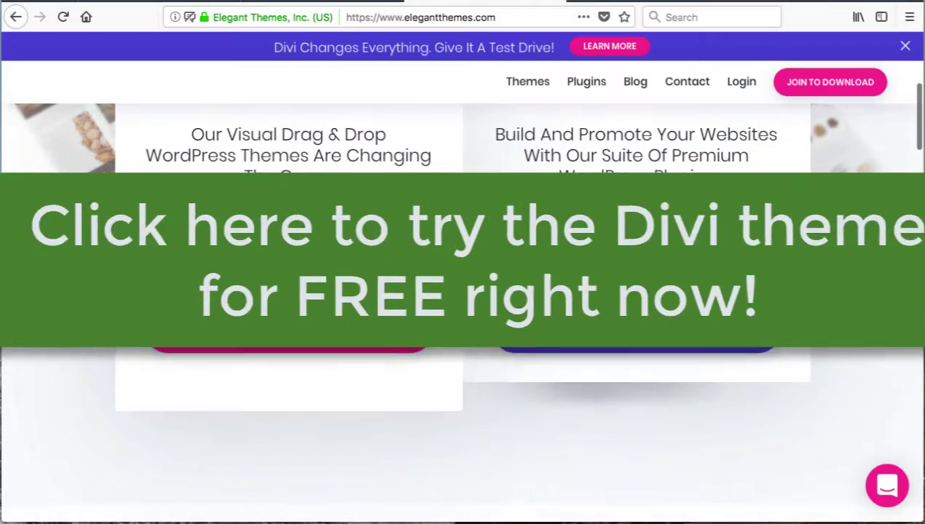
scroll(83, 206, "up", 2)
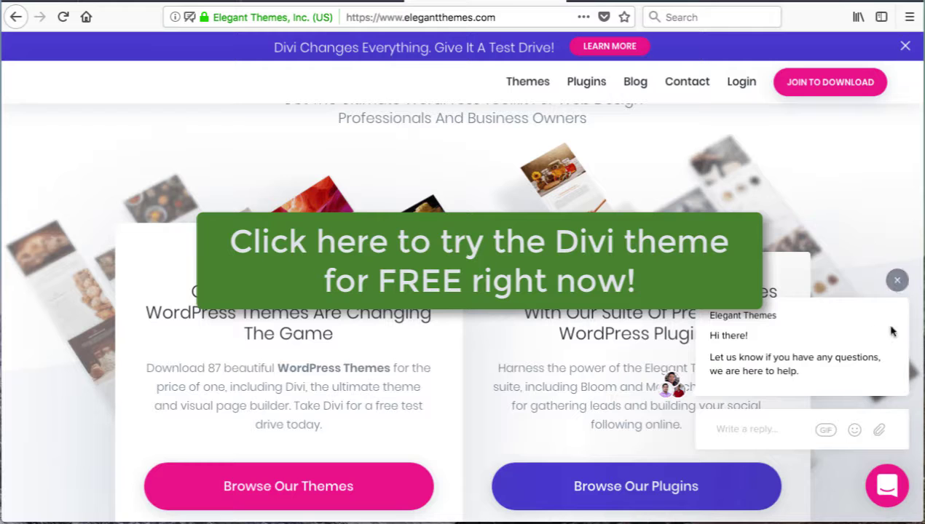
left_click(893, 279)
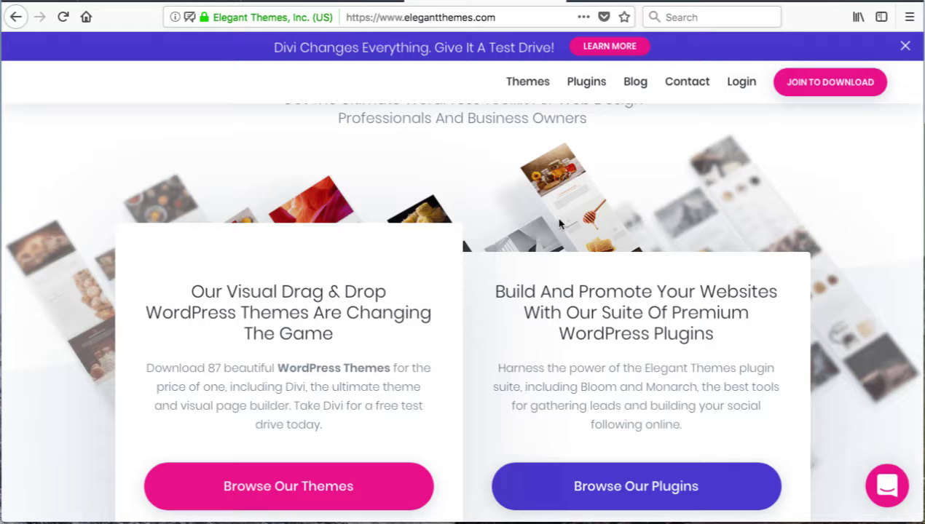
scroll(588, 240, "down", 6)
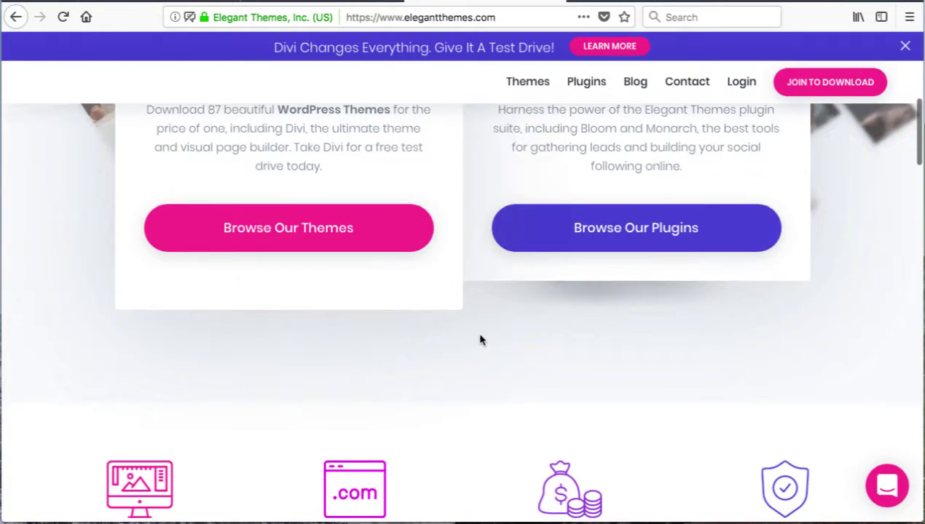
scroll(481, 337, "down", 1)
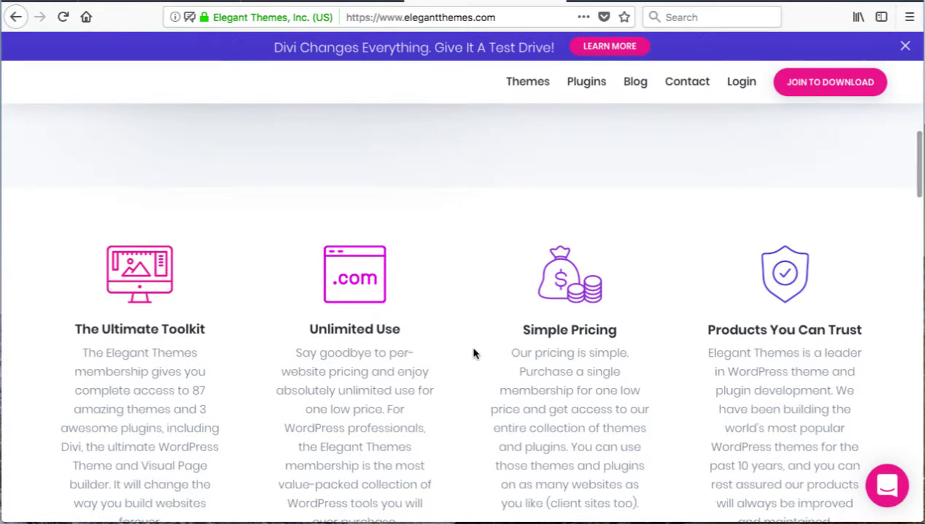
scroll(473, 354, "down", 5)
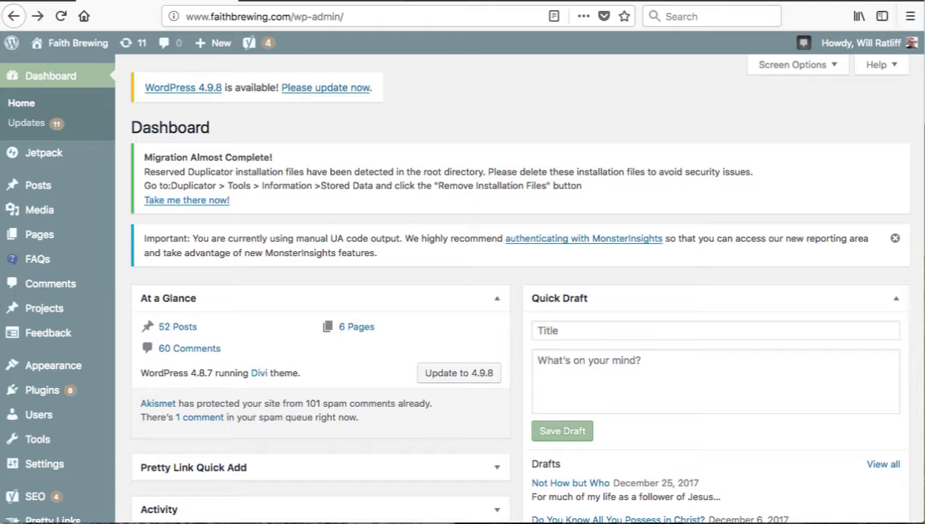
Step: Go to the installed themes of the Faith Brewing site and find the option for adding a new theme
mouse_move(50, 368)
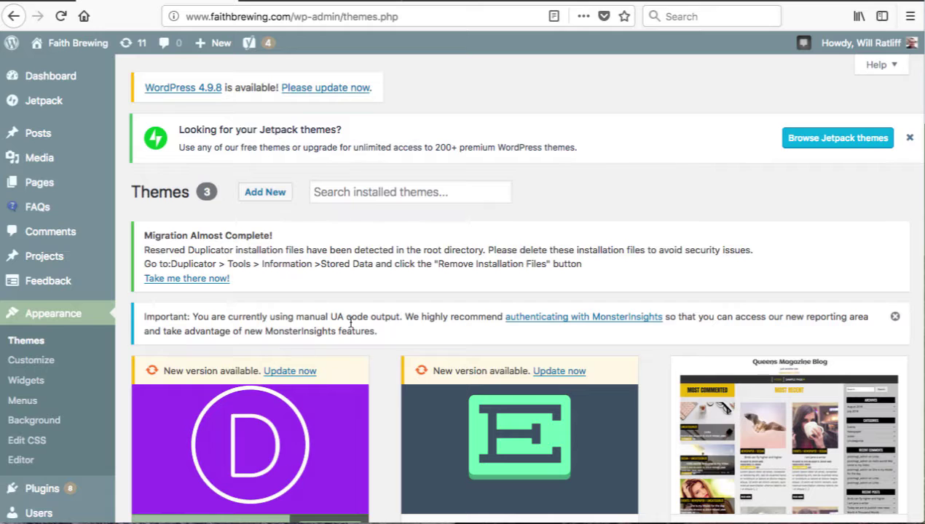
scroll(375, 312, "down", 4)
scroll(374, 316, "up", 1)
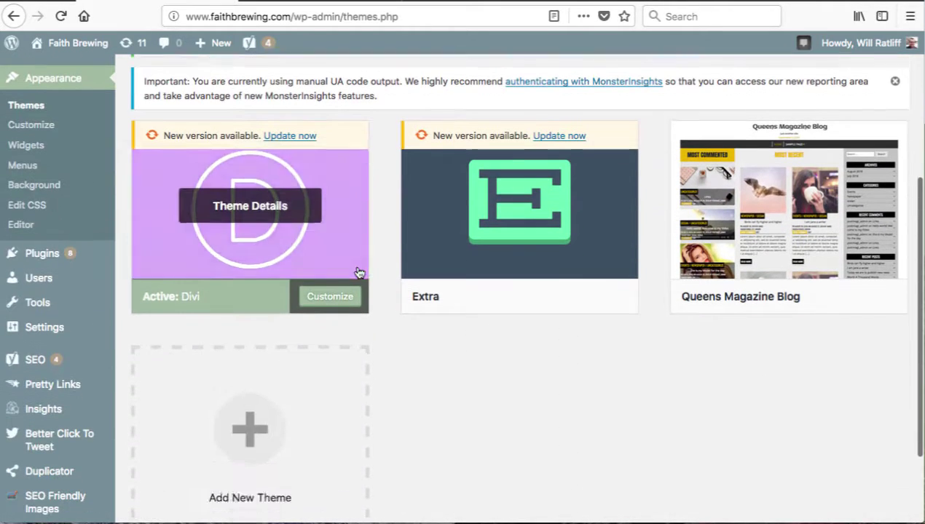
scroll(355, 270, "down", 4)
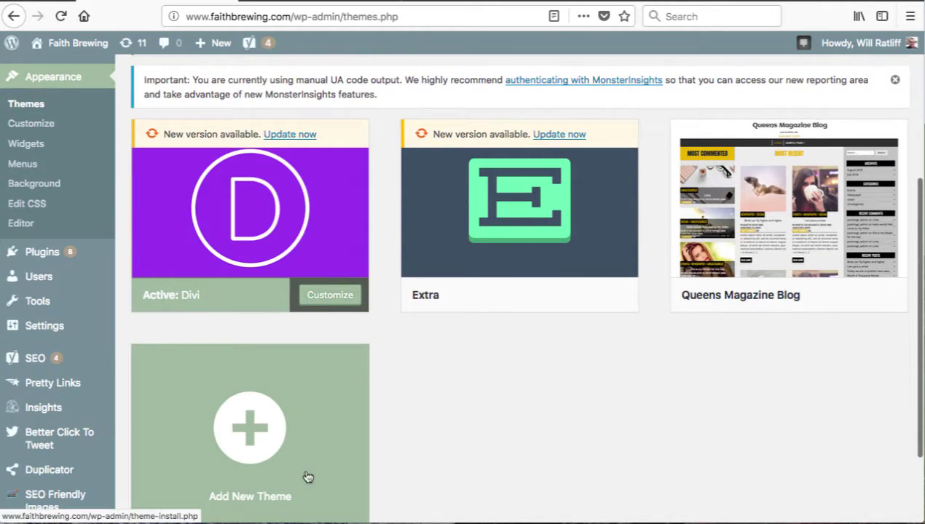
Step: Start adding a new theme and open the form for uploading a theme in .zip format
left_click(249, 435)
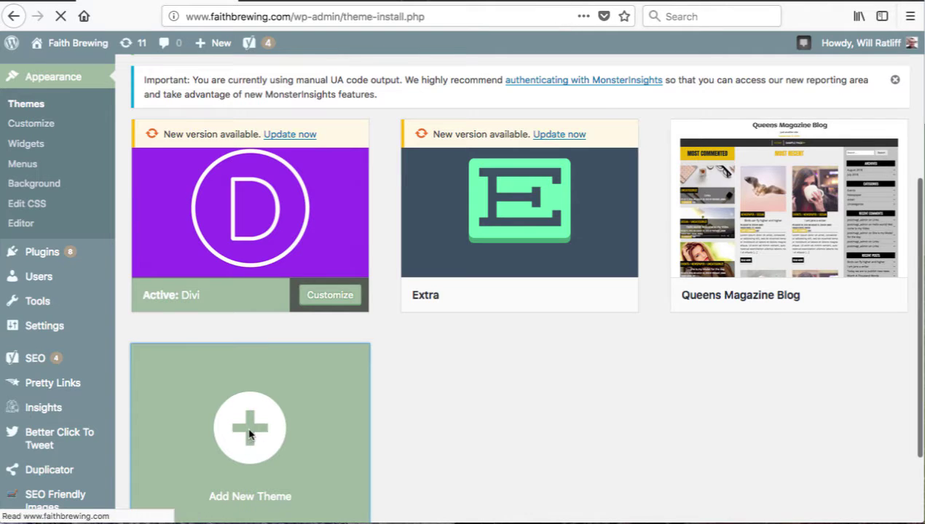
scroll(379, 211, "down", 3)
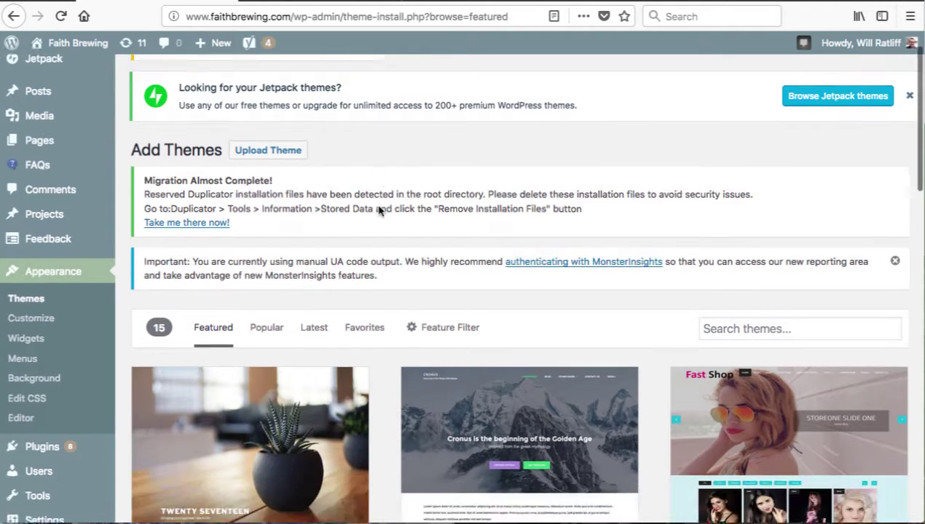
scroll(510, 222, "up", 1)
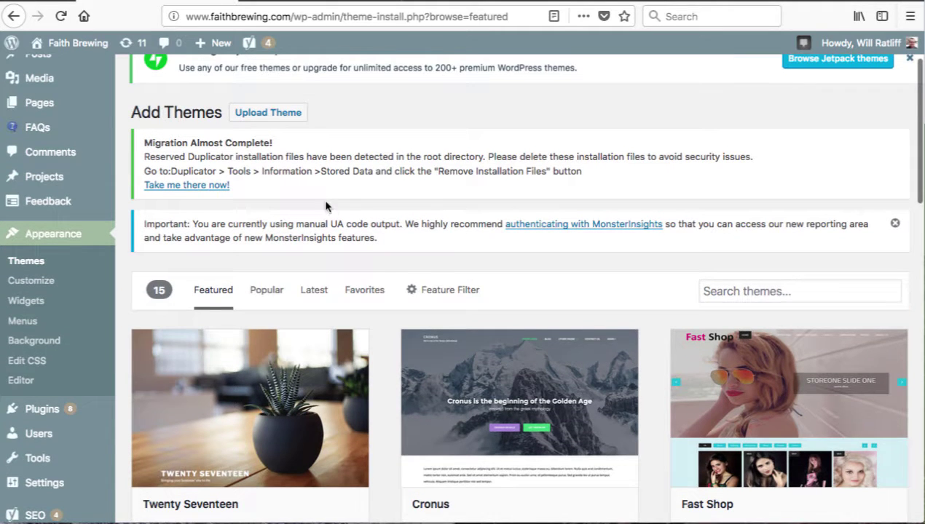
scroll(336, 175, "up", 1)
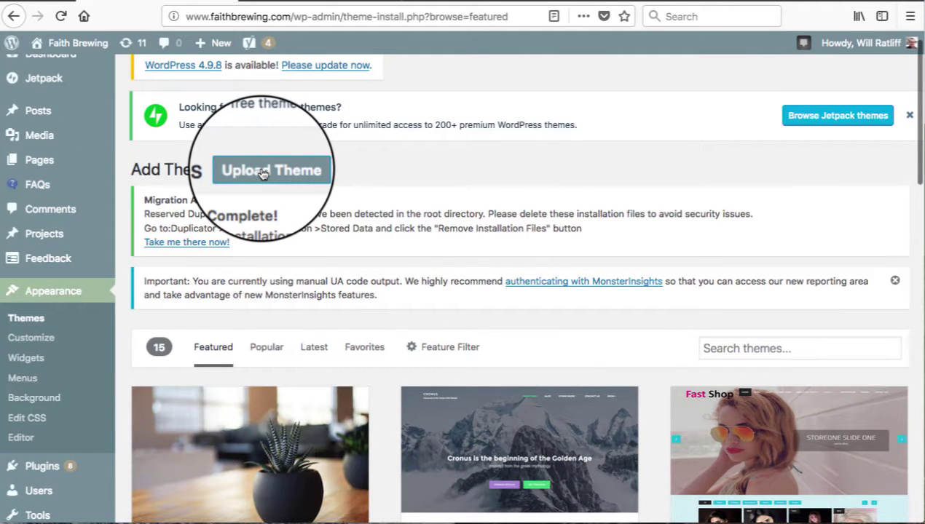
left_click(262, 172)
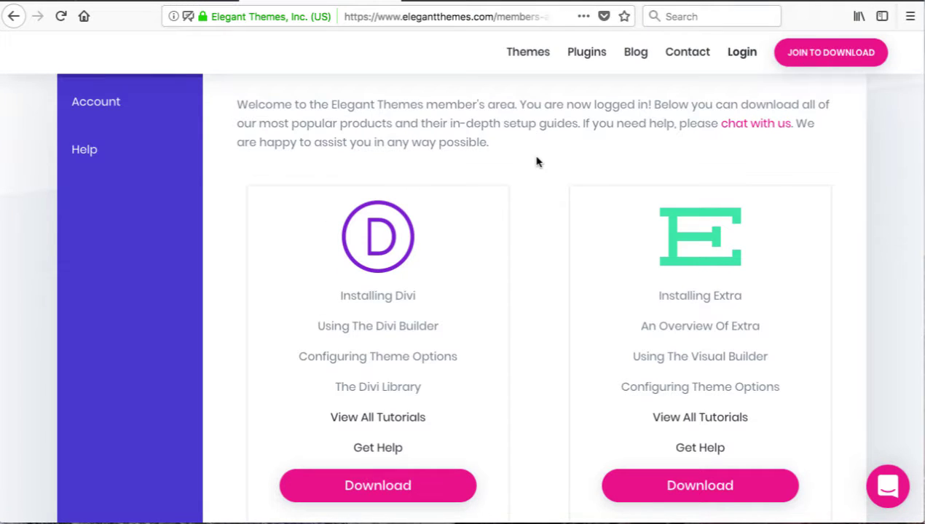
Step: Download the Divi theme from the Elegant Themes members area and save Divi.zip to the computer
scroll(536, 162, "down", 1)
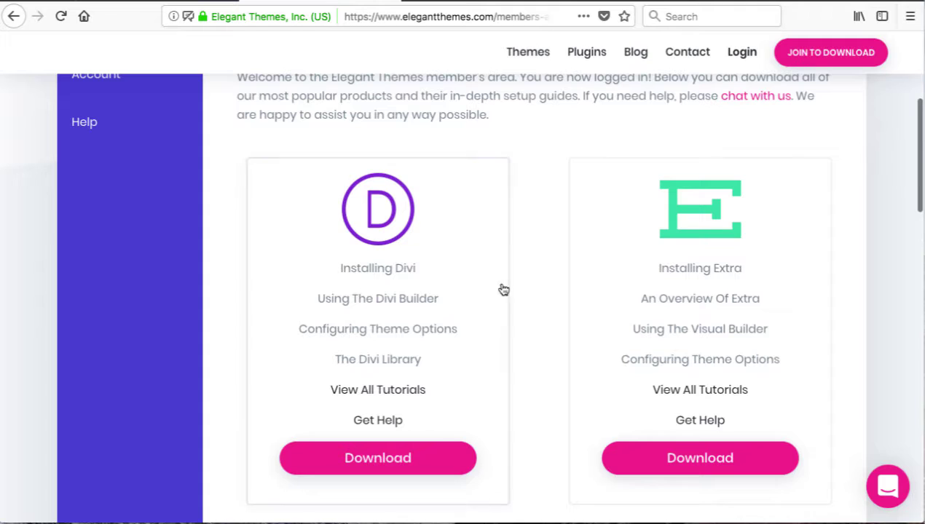
left_click(357, 464)
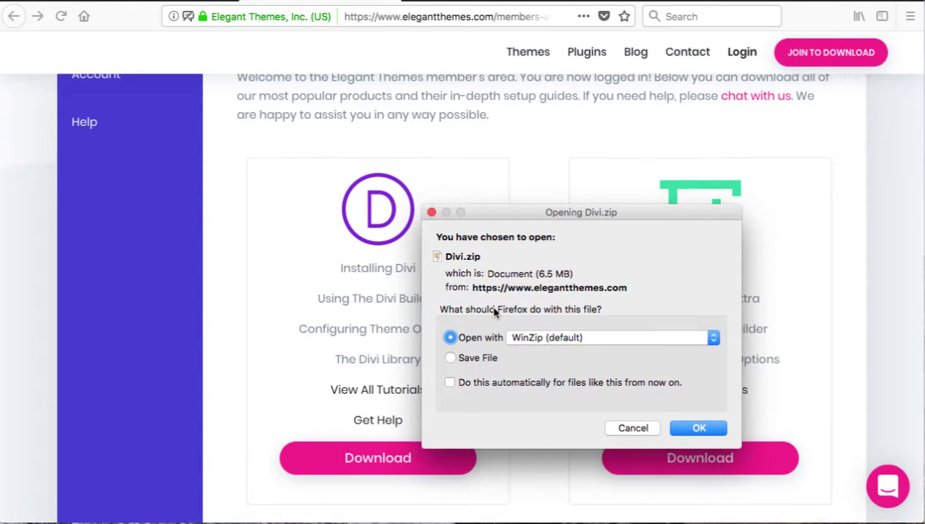
left_click(451, 359)
left_click(708, 433)
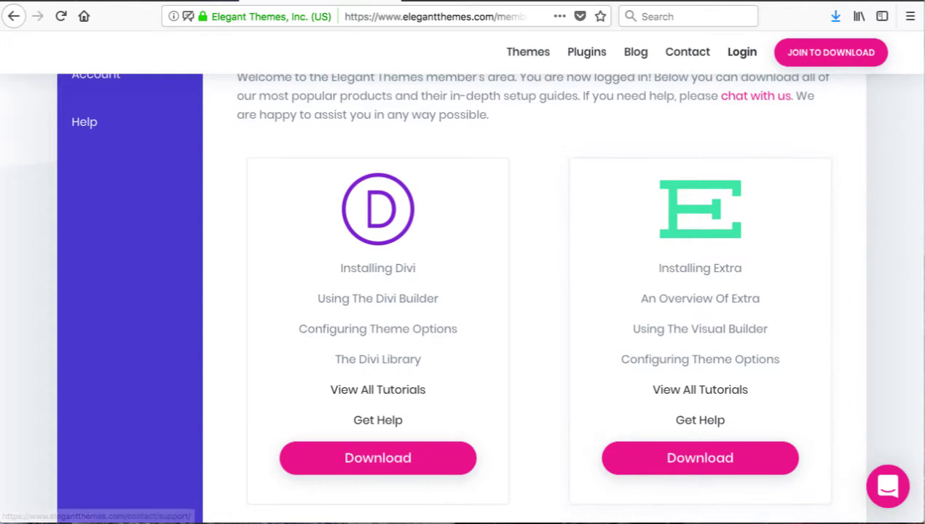
scroll(801, 254, "down", 1)
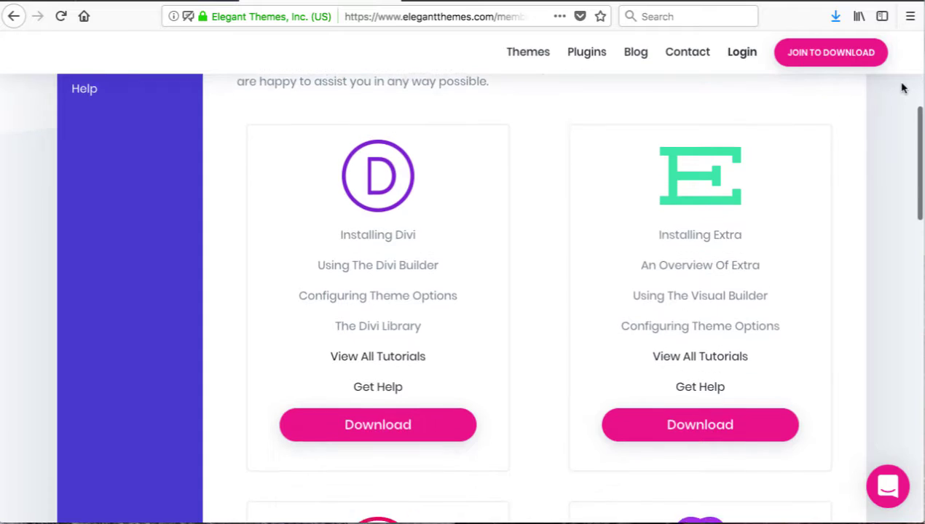
Step: Return to the WordPress theme upload form and choose Divi.zip from the Downloads folder as the file to install
left_click(146, 1)
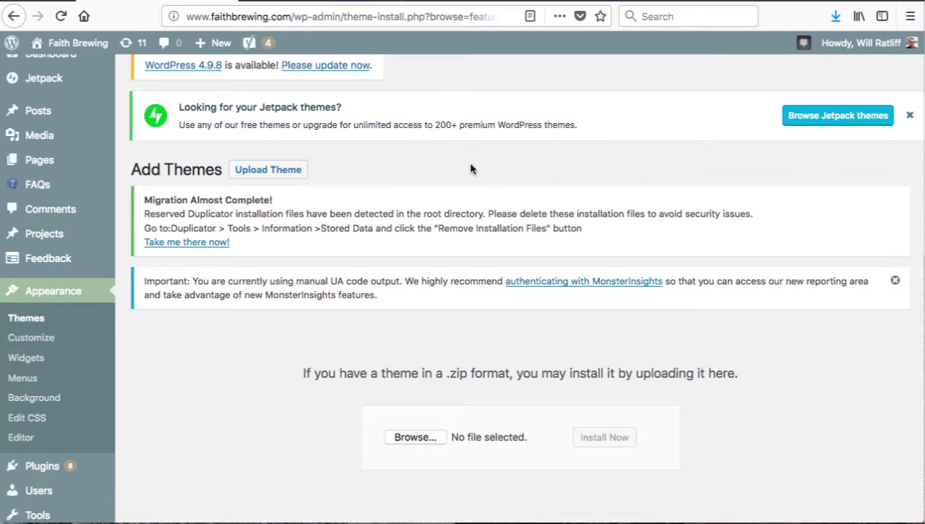
left_click(415, 438)
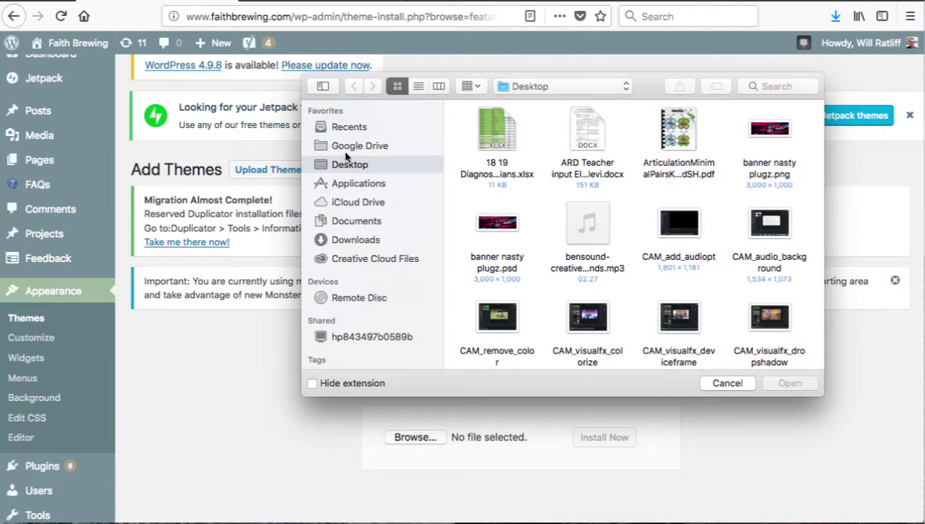
left_click(364, 221)
left_click(353, 244)
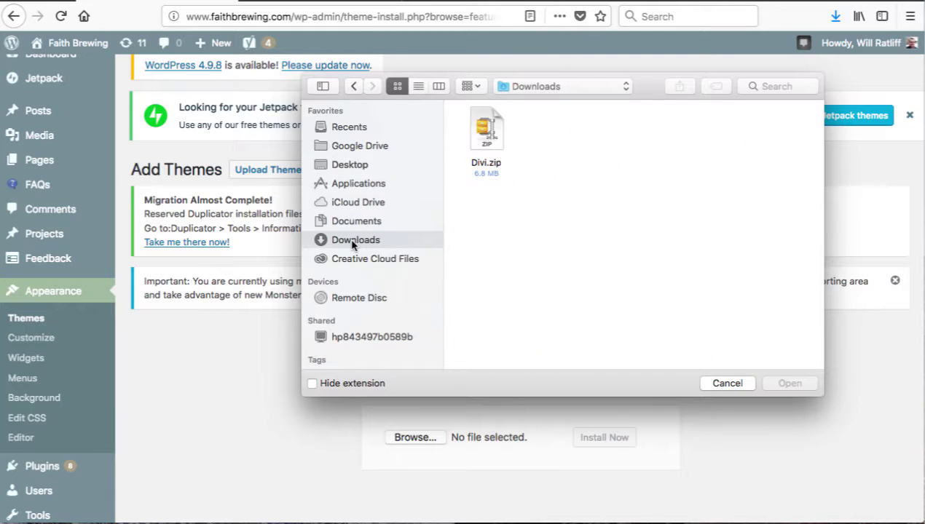
left_click(489, 145)
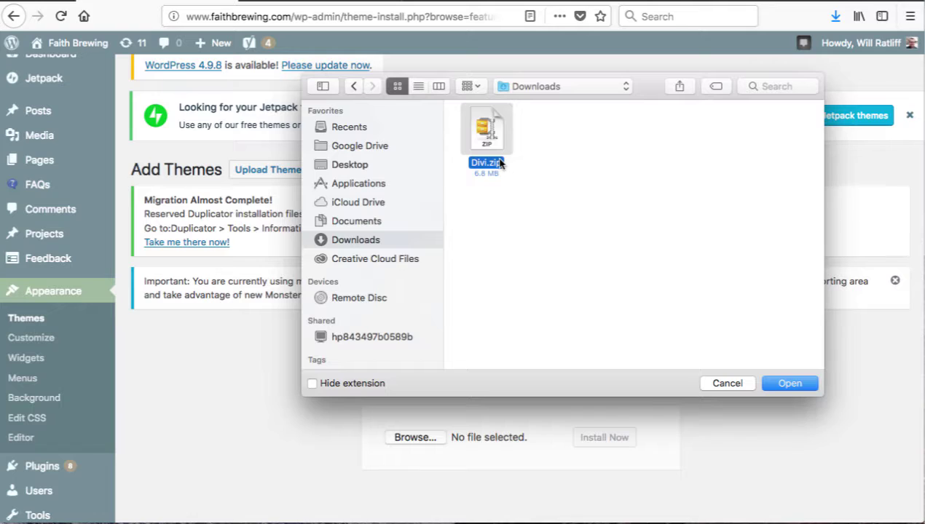
left_click(793, 386)
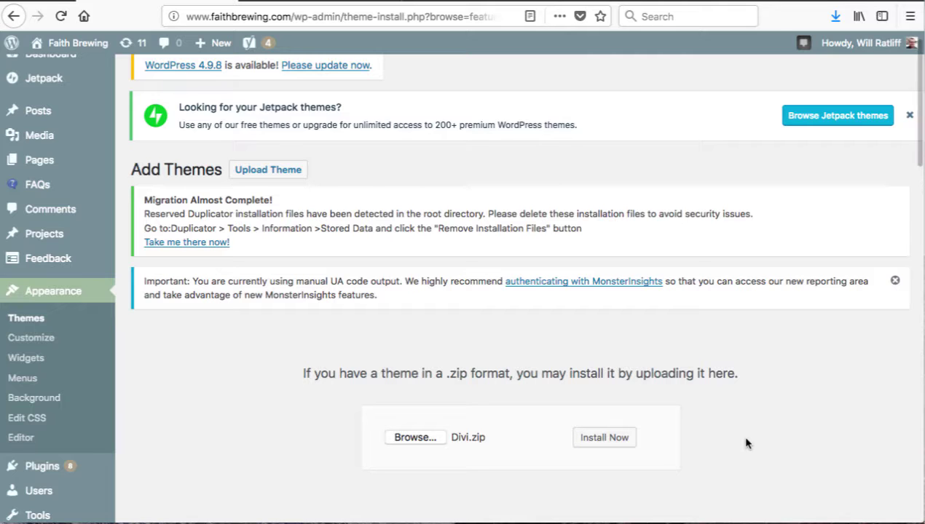
Step: Go back to the site's installed themes and look over the Divi and Extra themes
scroll(342, 310, "up", 1)
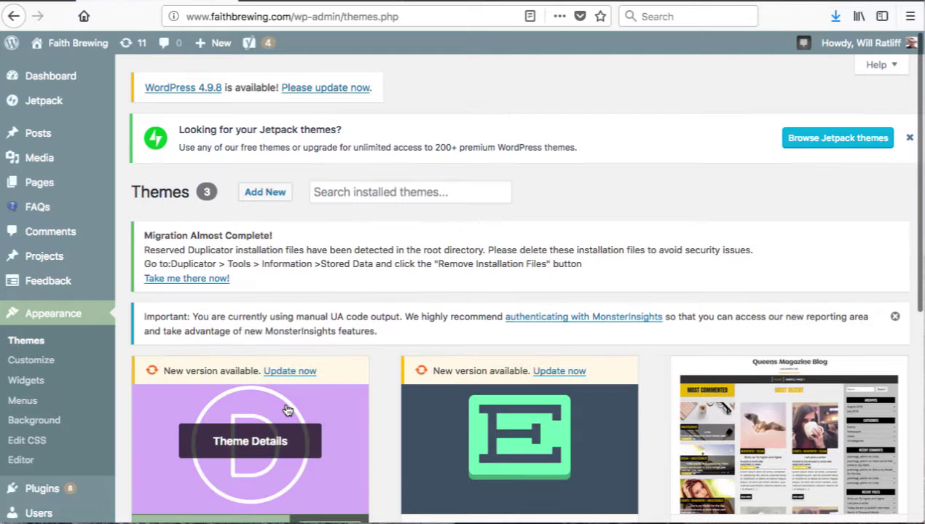
scroll(410, 356, "down", 3)
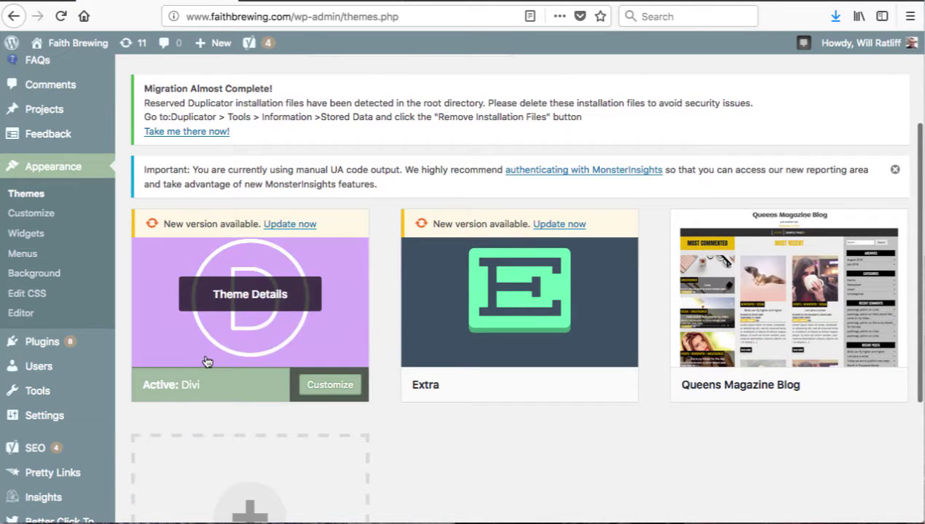
mouse_move(483, 393)
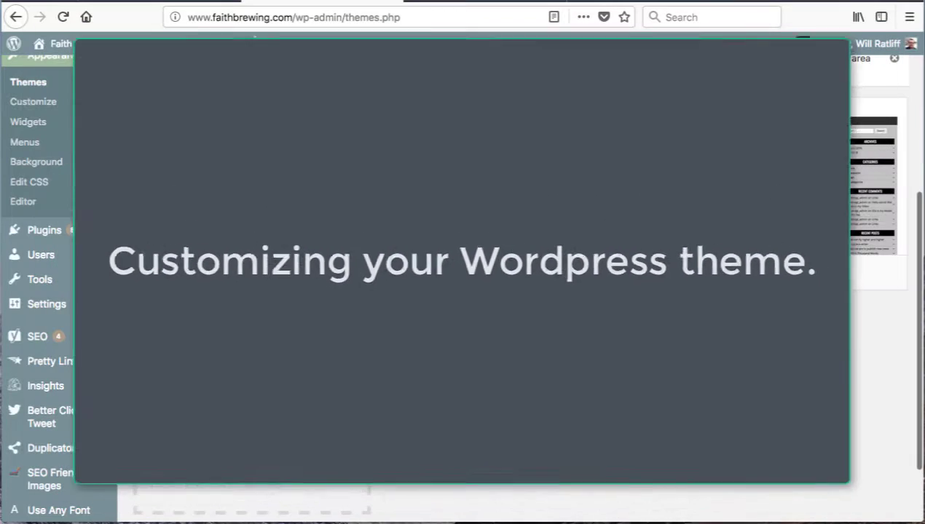
Step: Open the Customizer for the active Divi theme and view its list of settings sections
scroll(104, 95, "up", 2)
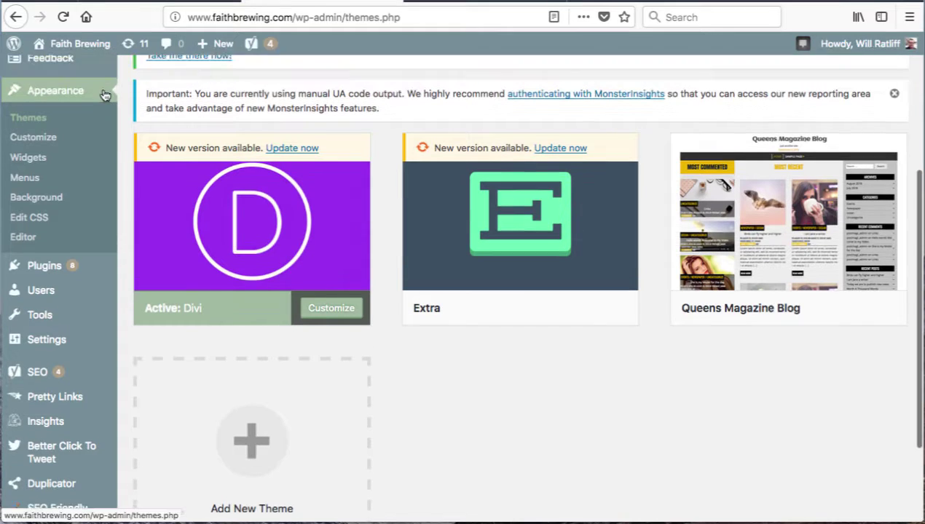
left_click(26, 172)
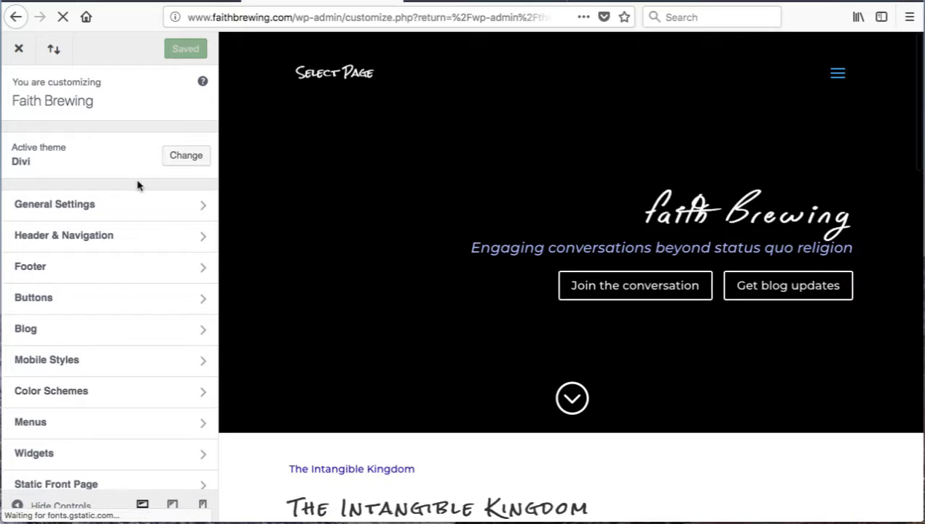
scroll(137, 186, "down", 1)
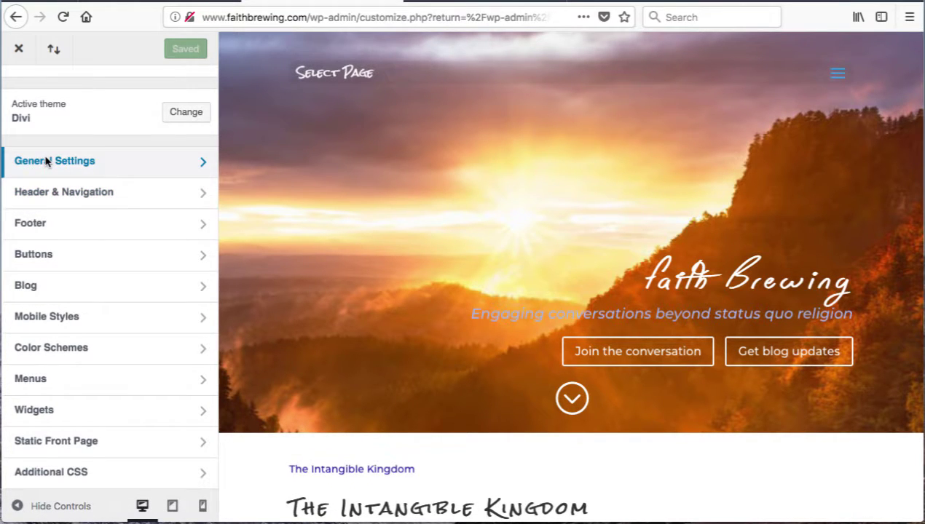
Step: Look over the Site Identity options for title, tagline and site icon within the General Settings
left_click(69, 163)
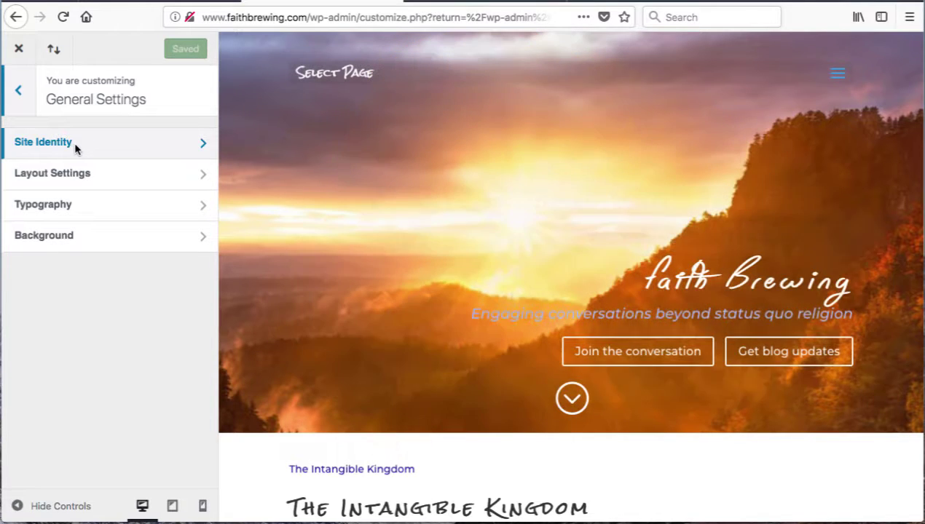
left_click(74, 142)
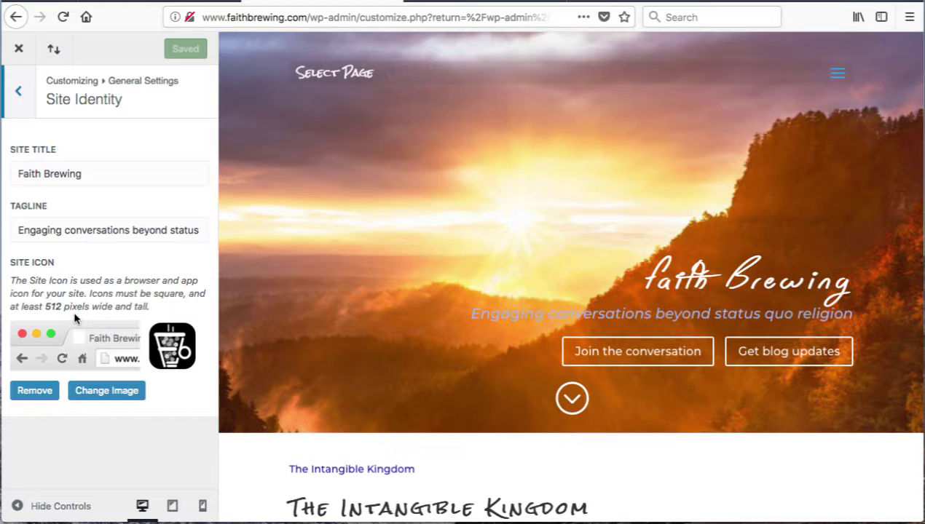
key("Escape")
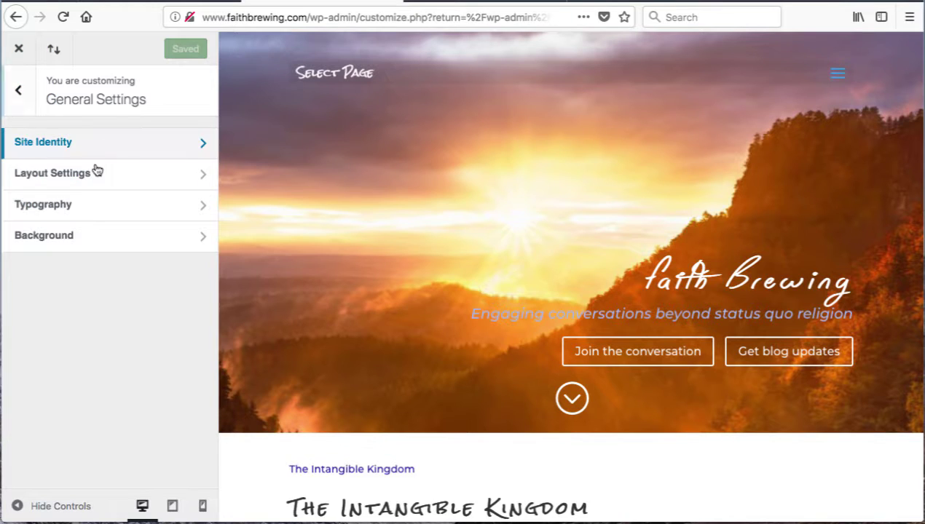
Step: Set the section height to 0 in the Layout Settings and return to the General Settings list
left_click(44, 178)
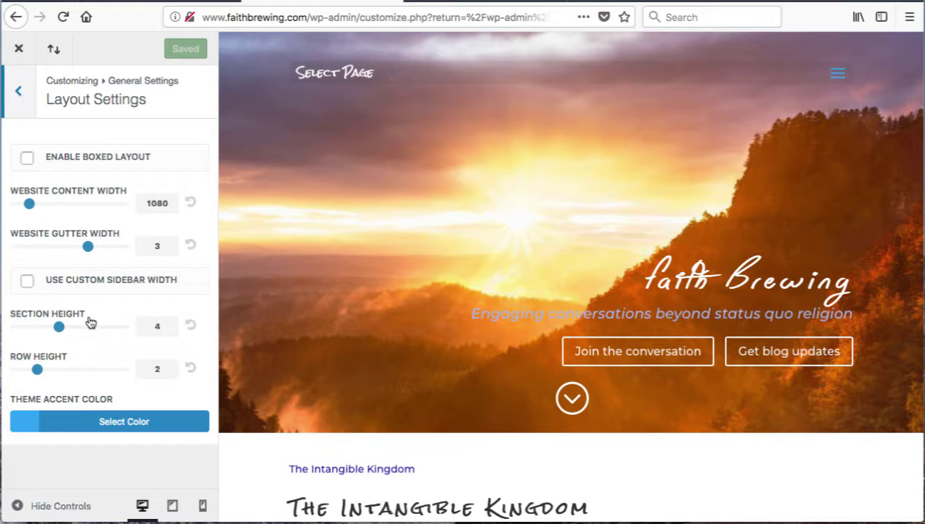
left_click_drag(58, 330, 16, 331)
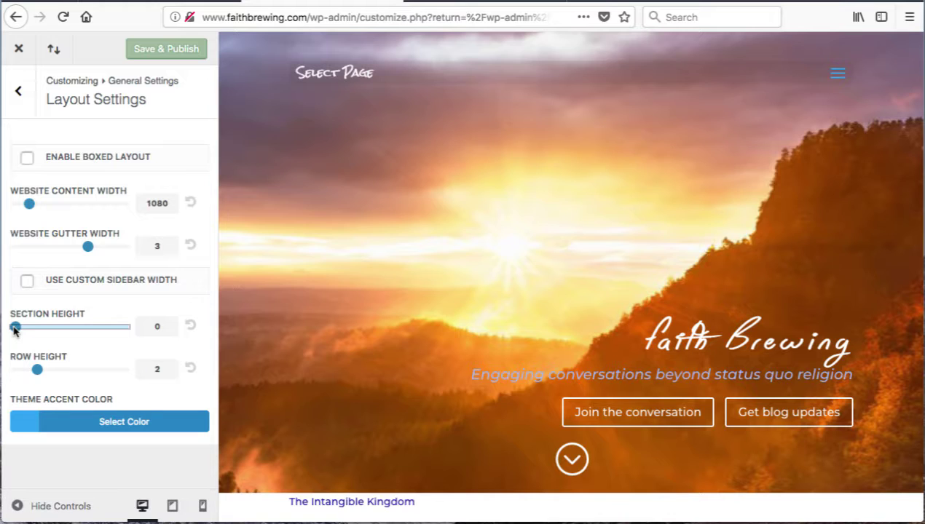
mouse_move(36, 369)
left_mouse_down()
mouse_move(47, 370)
mouse_move(36, 370)
left_mouse_up()
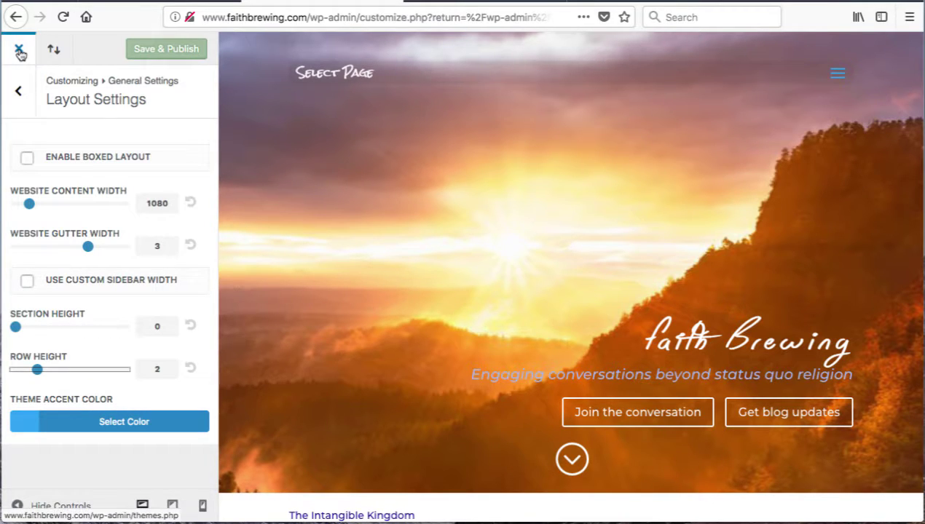
left_click(19, 90)
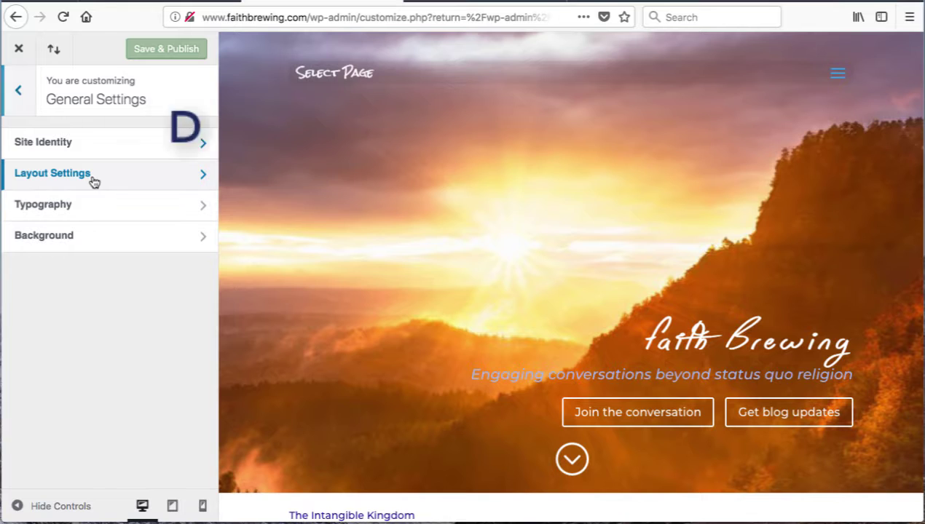
Step: Open the Typography settings and browse the fonts available for the header font
left_click(74, 207)
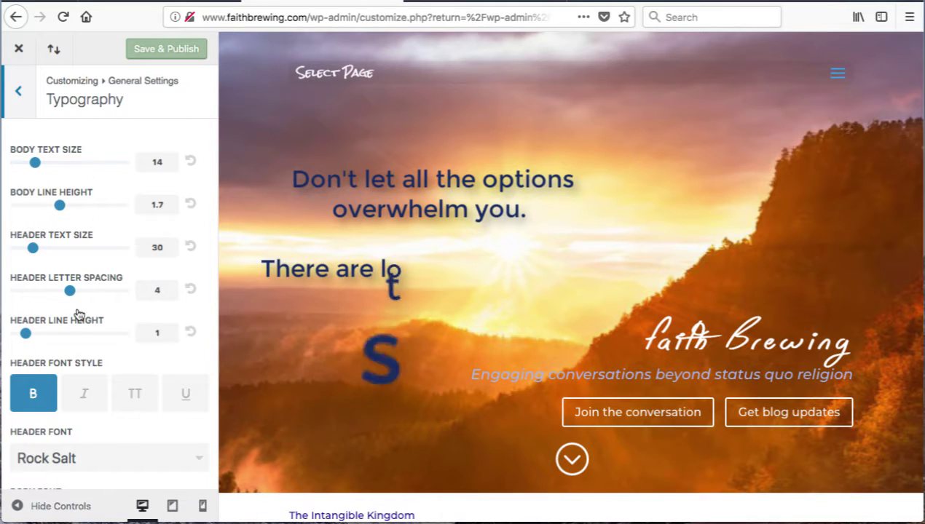
scroll(102, 367, "down", 2)
scroll(155, 364, "down", 2)
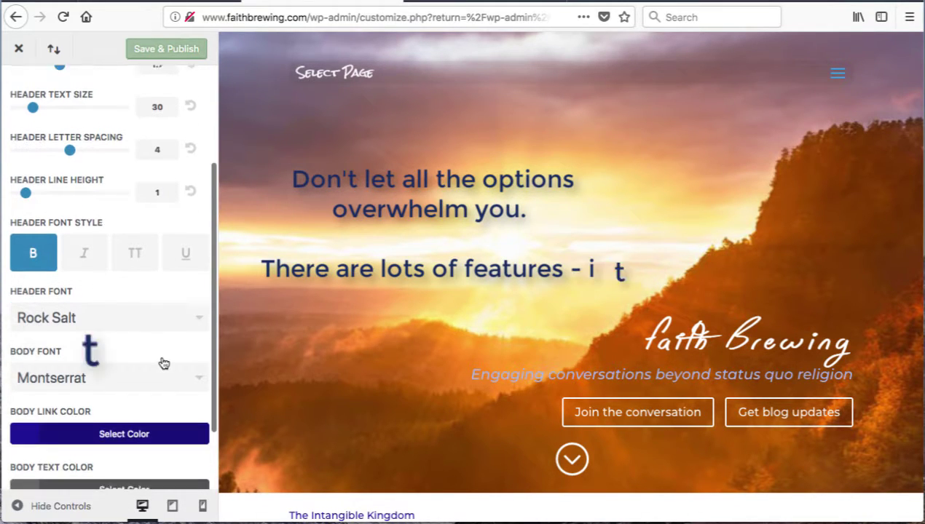
left_click(172, 316)
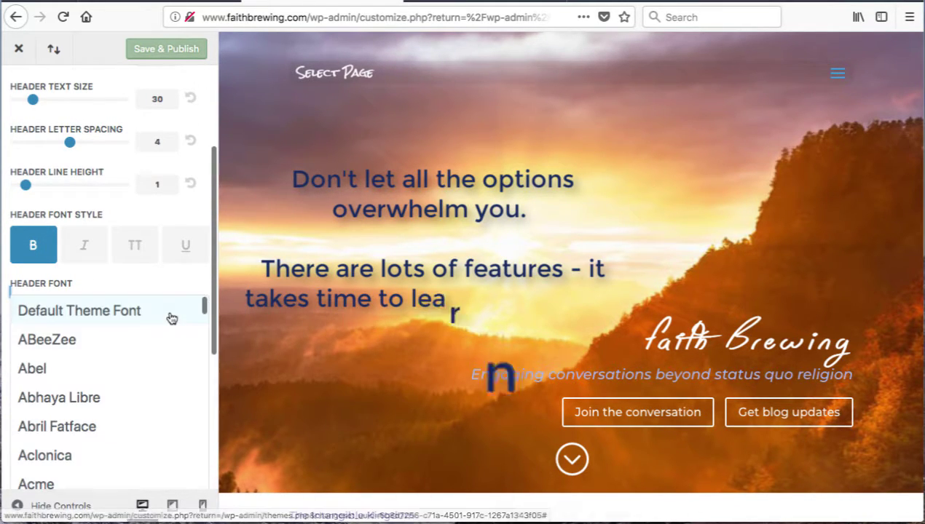
scroll(164, 346, "down", 4)
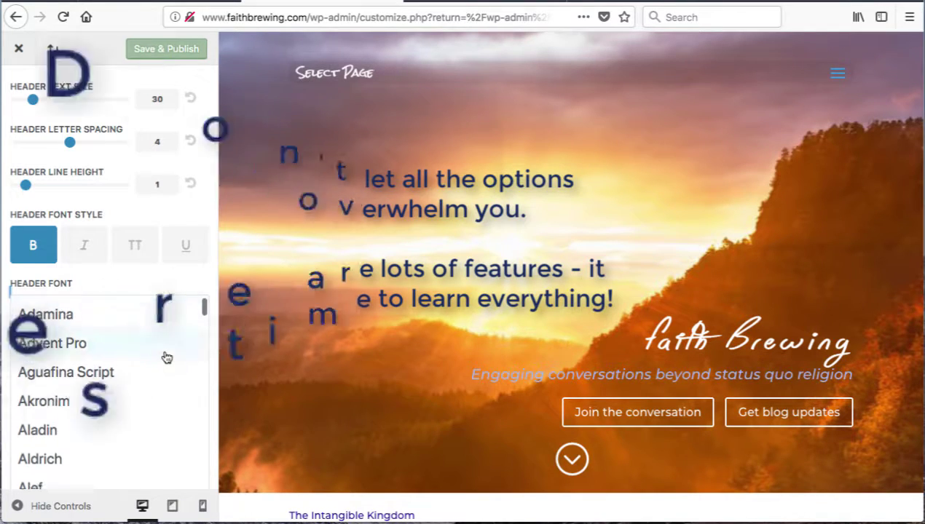
scroll(166, 357, "down", 15)
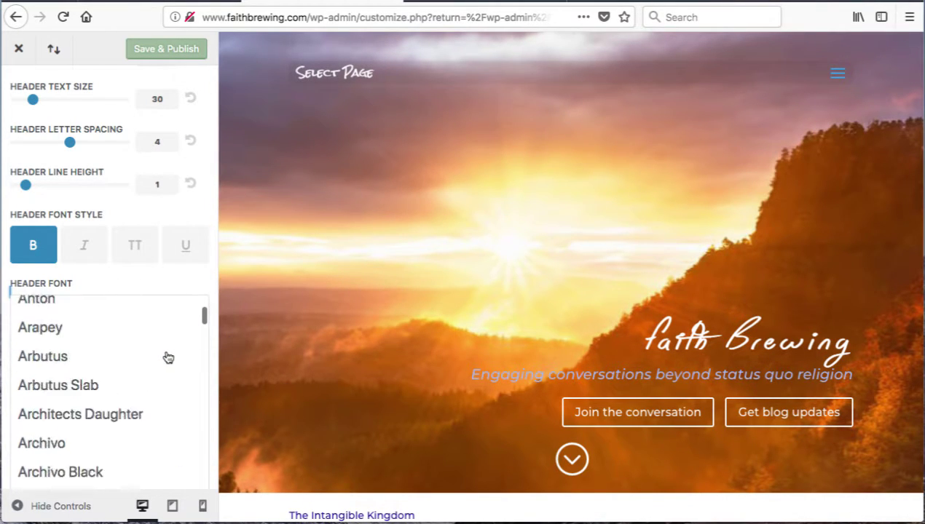
scroll(168, 357, "up", 15)
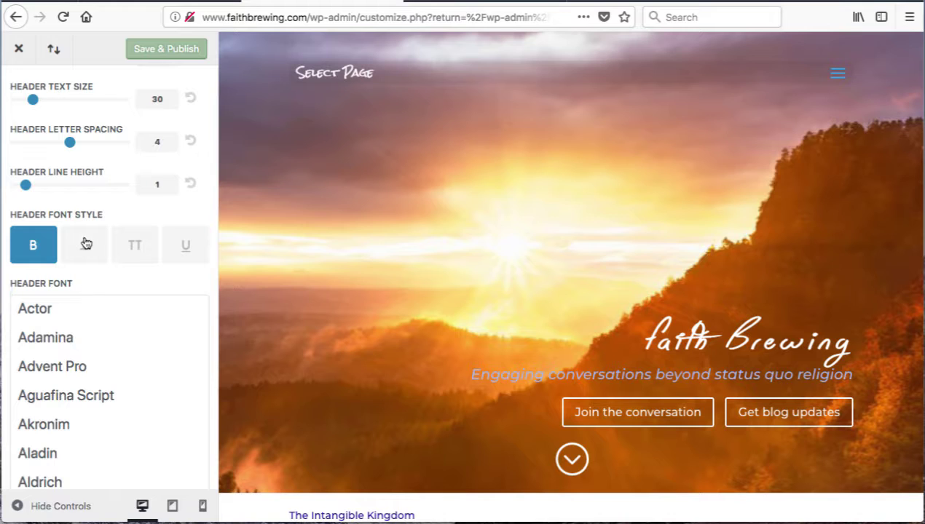
scroll(103, 348, "down", 4)
scroll(91, 321, "up", 1)
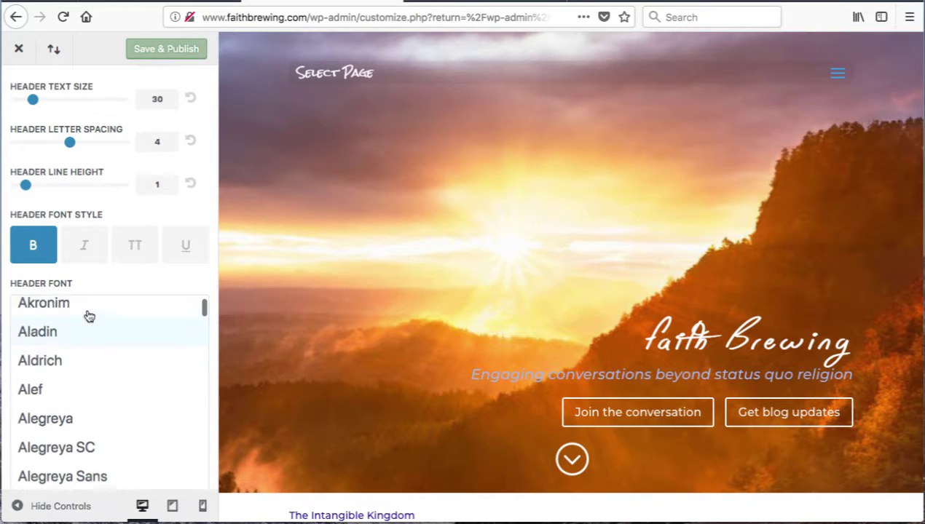
scroll(131, 306, "up", 4)
scroll(191, 277, "down", 7)
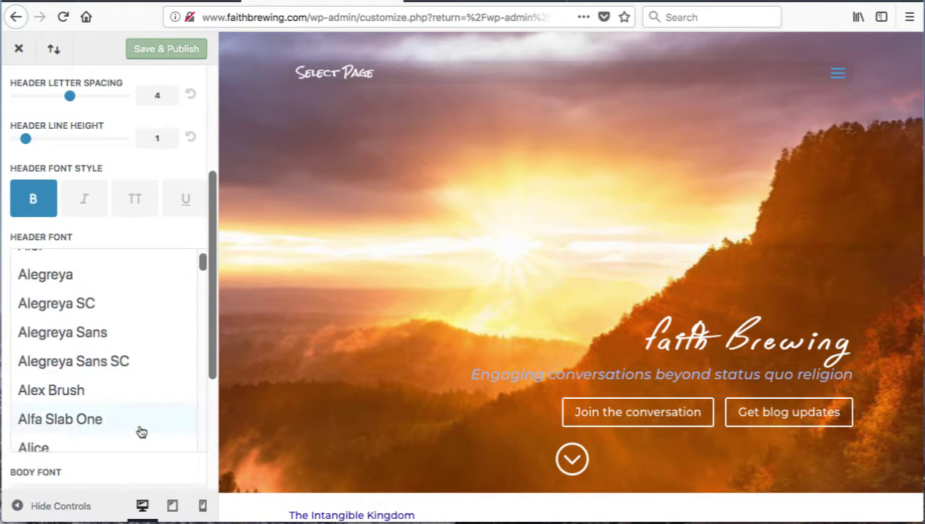
Step: Look over the remaining Typography options for body font, body link color, body text color and header text color
scroll(103, 463, "down", 5)
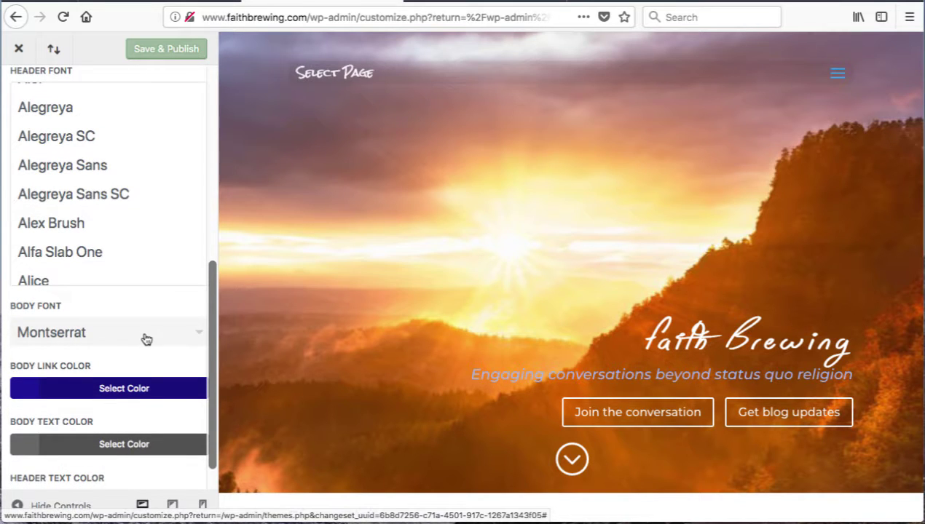
scroll(150, 335, "up", 5)
scroll(154, 332, "down", 5)
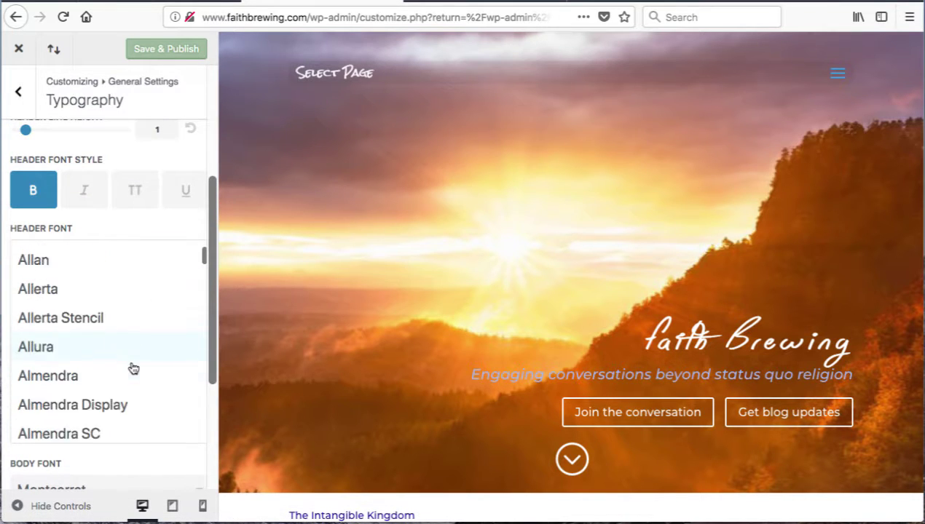
scroll(131, 379, "down", 3)
scroll(109, 466, "down", 4)
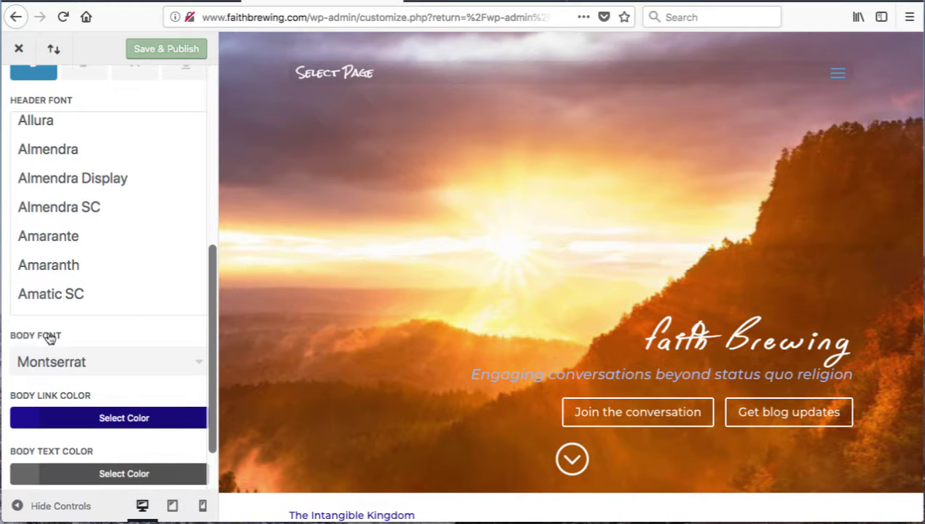
scroll(50, 339, "down", 2)
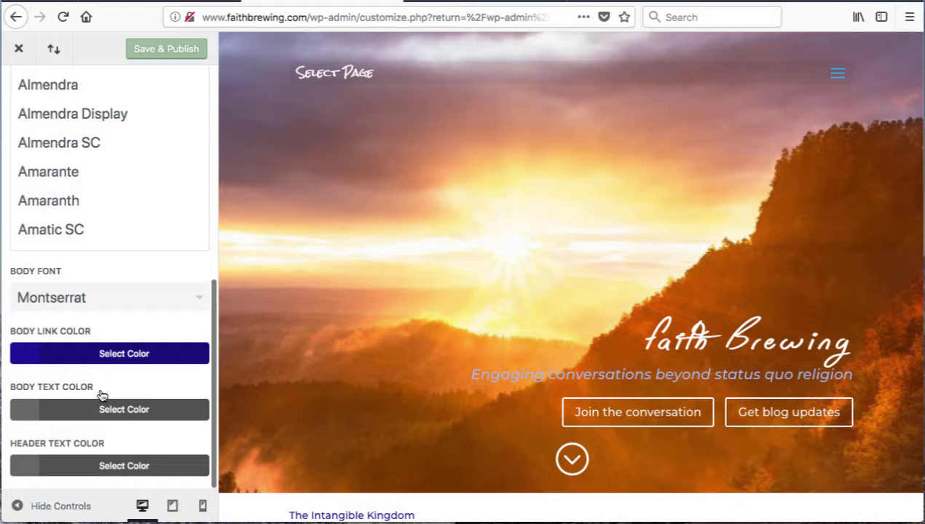
Step: Leave the Customizer without saving the changes and open the Divi Theme Options page
left_click(19, 51)
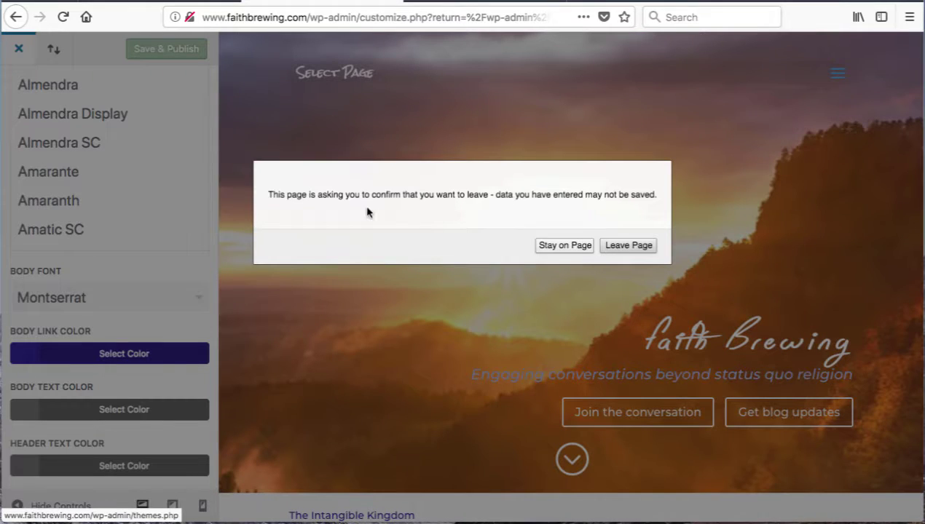
left_click(630, 247)
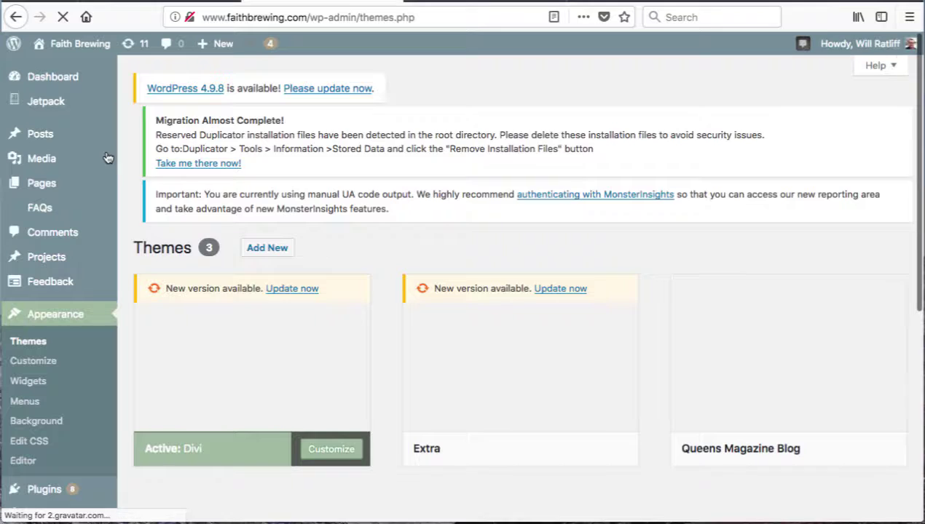
scroll(91, 321, "down", 5)
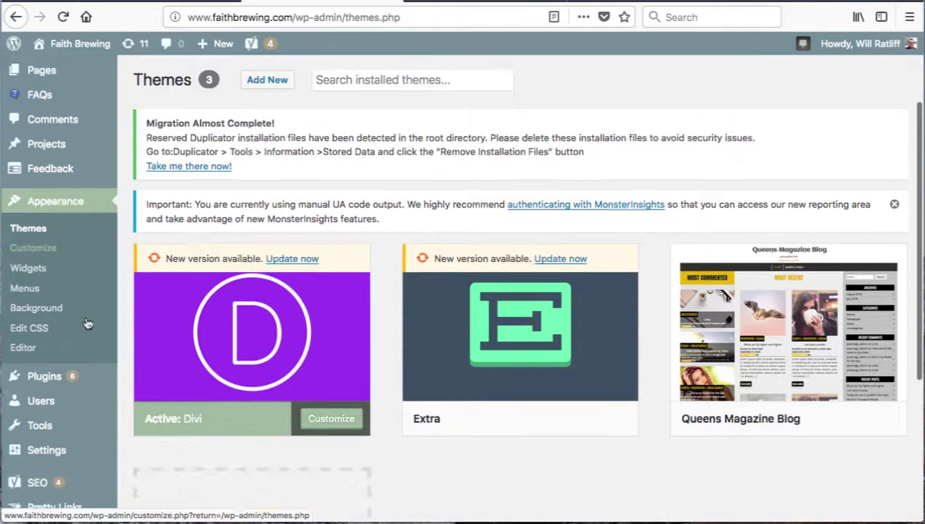
mouse_move(102, 312)
scroll(102, 311, "down", 2)
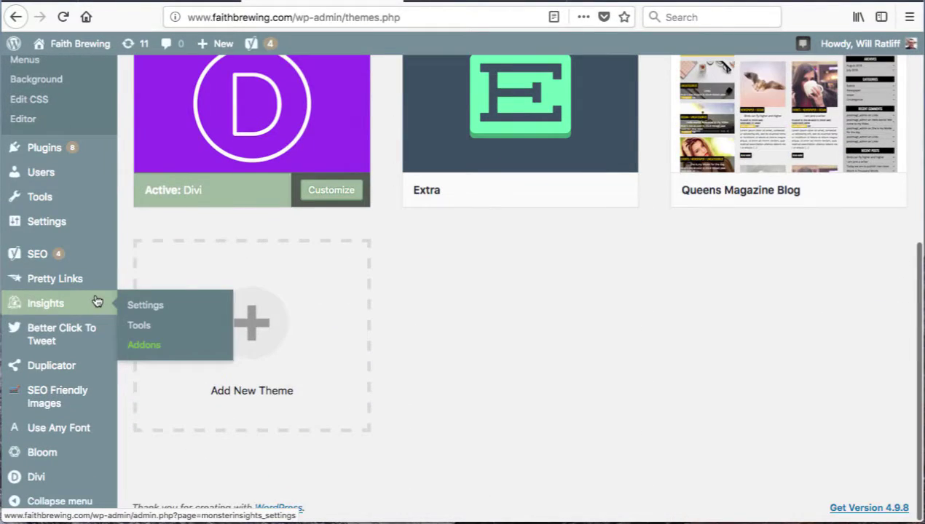
left_click(37, 481)
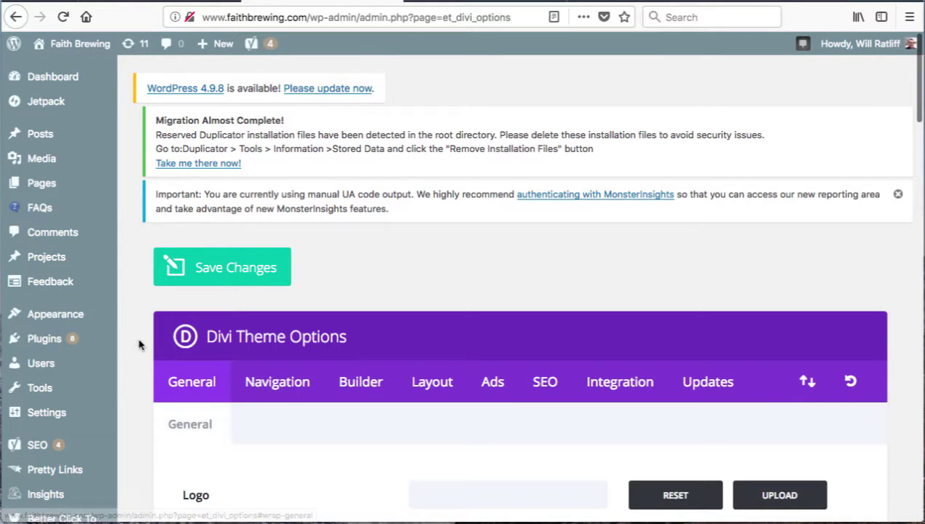
Step: Look over the General theme options, including the logo, favicon, navigation bar and color palette settings
scroll(140, 345, "down", 4)
scroll(167, 328, "down", 3)
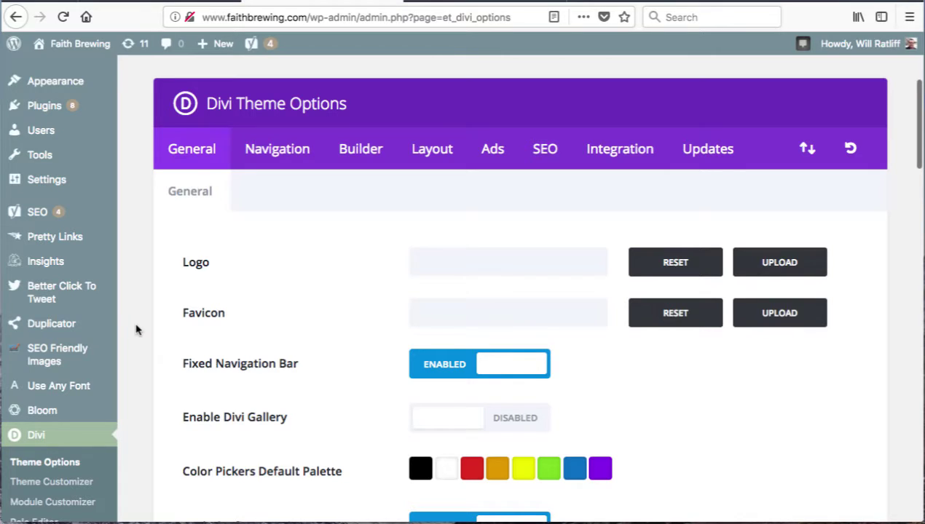
scroll(136, 329, "down", 1)
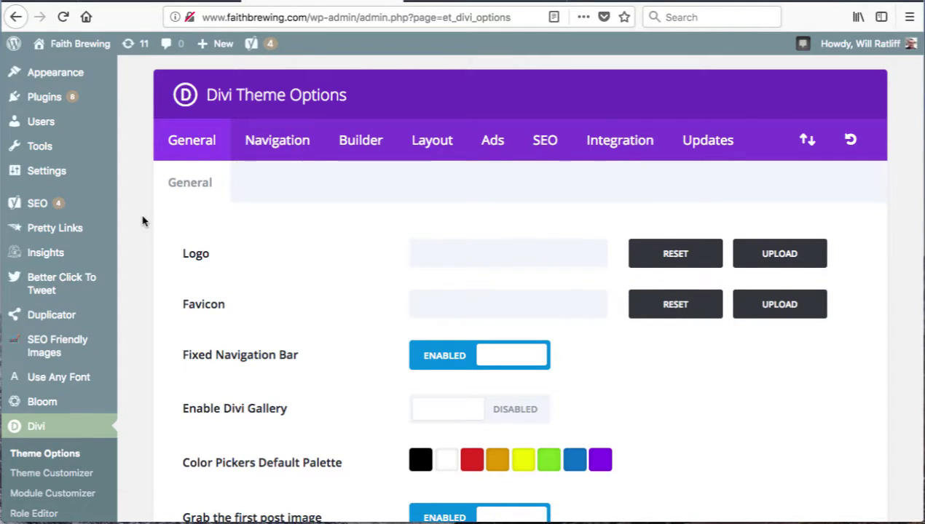
scroll(143, 221, "down", 2)
scroll(143, 221, "down", 1)
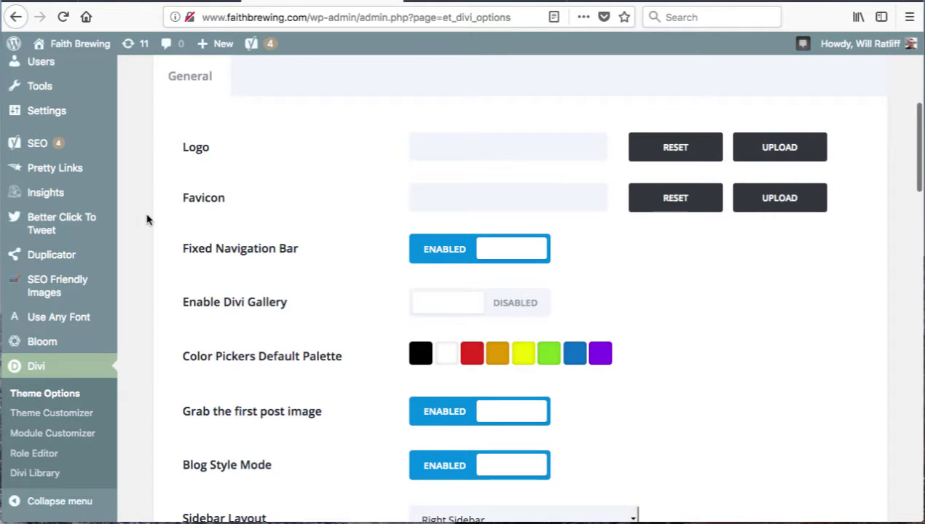
scroll(302, 193, "up", 2)
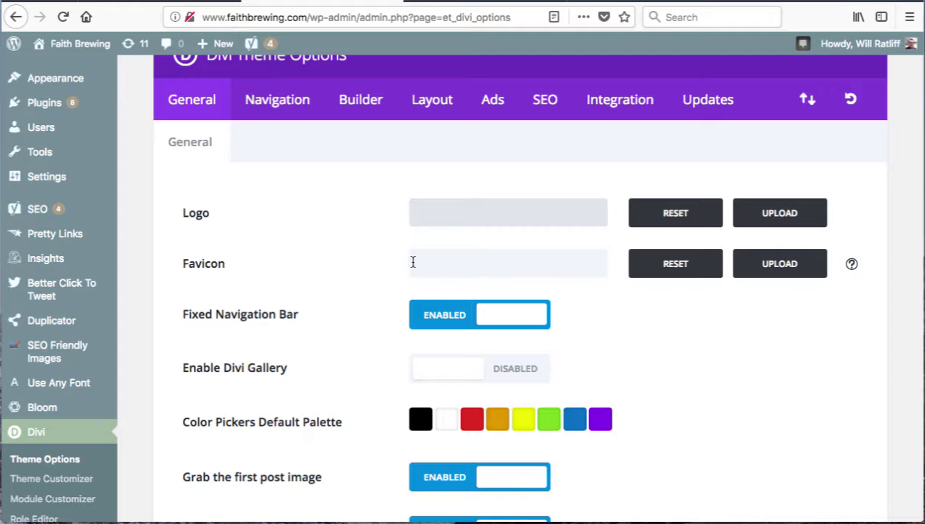
Step: Disable the Fixed Navigation Bar option and enable it again
scroll(616, 297, "down", 3)
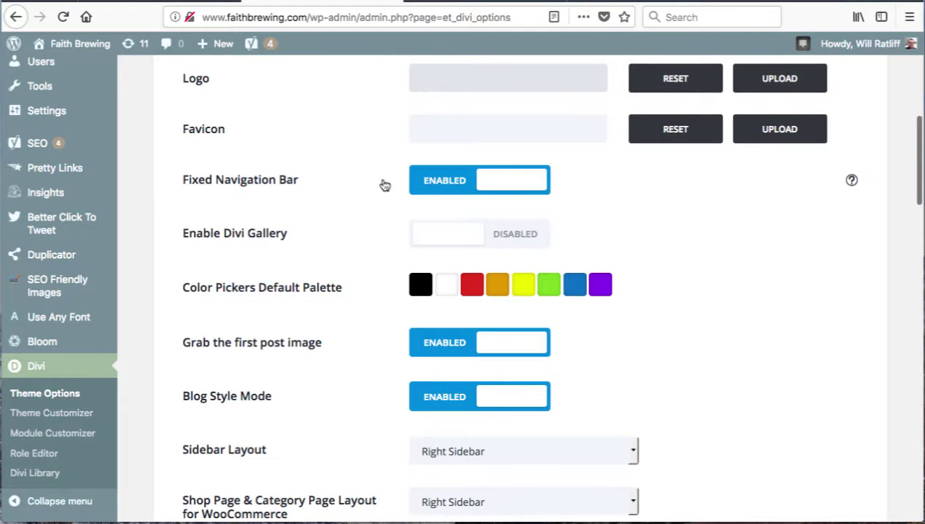
left_click(452, 187)
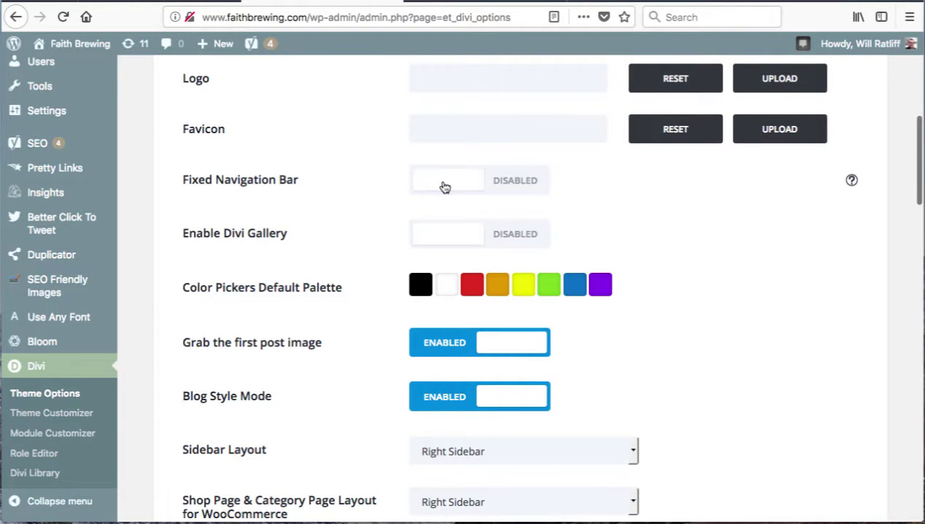
left_click(446, 186)
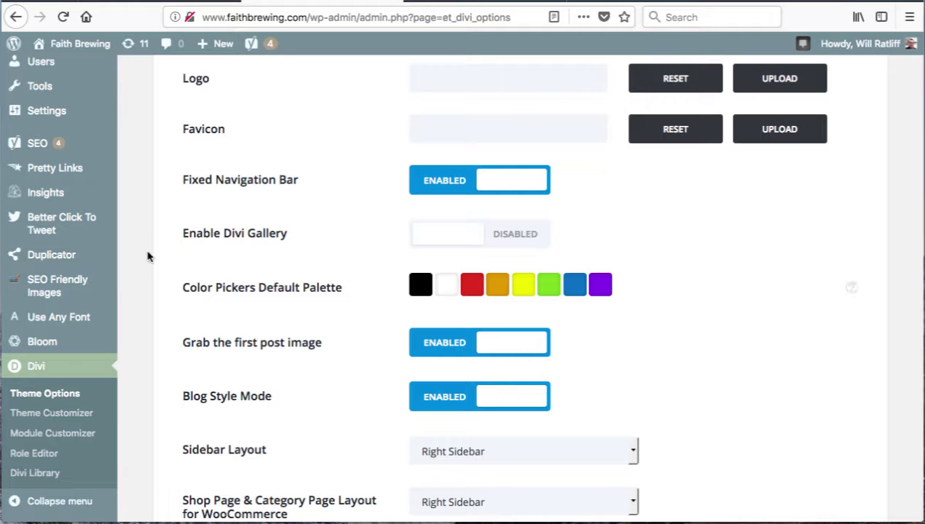
Step: Look through the sidebar layout, Google API key, social icon and profile URL options in the General theme options
scroll(356, 306, "down", 2)
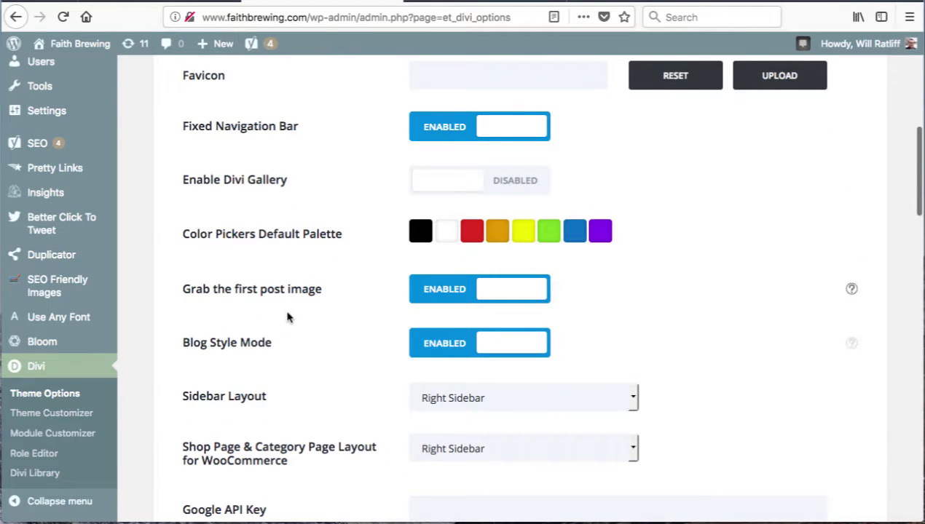
scroll(374, 351, "down", 5)
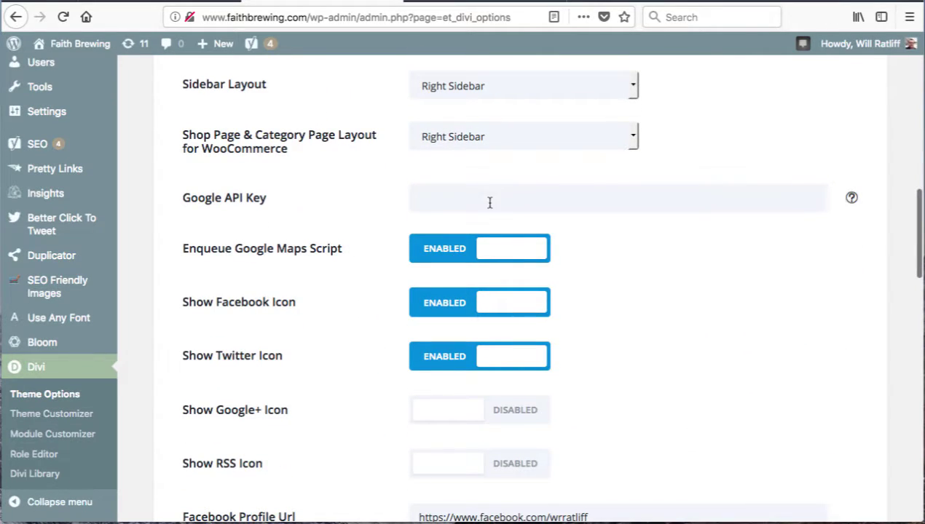
left_click(481, 201)
scroll(345, 286, "down", 2)
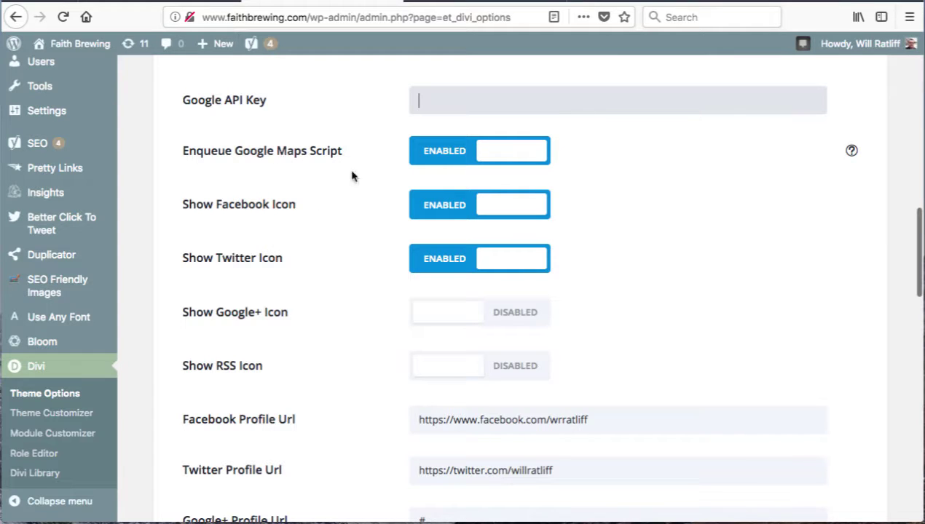
scroll(343, 258, "down", 2)
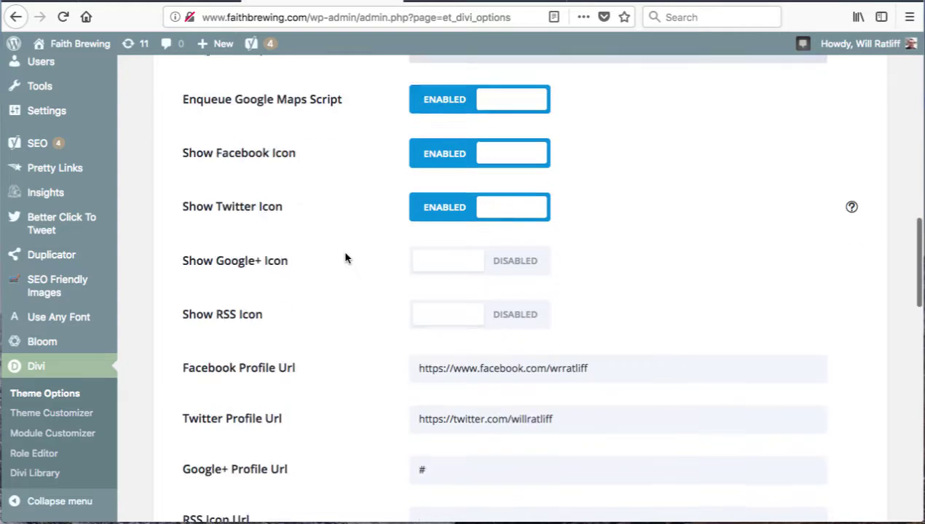
Step: Look back over the General theme options, from the social icon toggles up to the logo and favicon settings
scroll(382, 260, "up", 10)
scroll(380, 260, "up", 6)
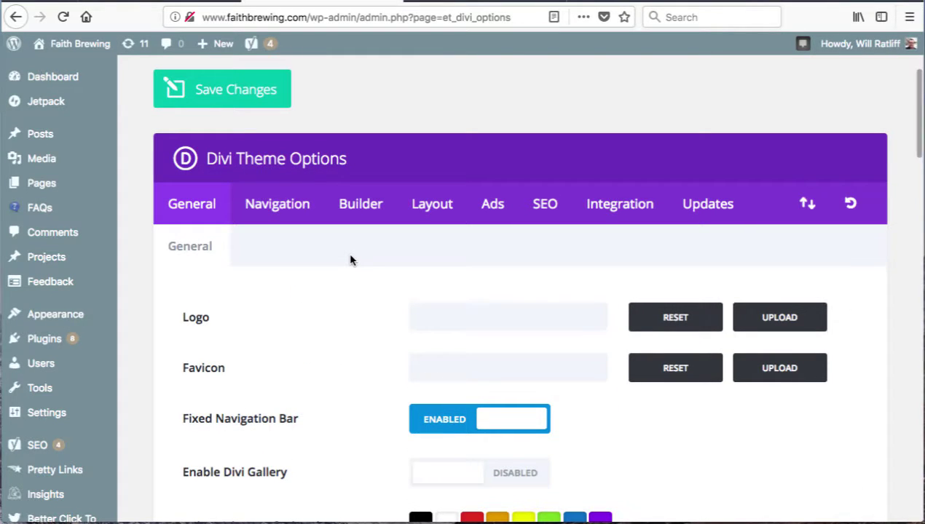
scroll(350, 260, "down", 2)
scroll(350, 260, "down", 9)
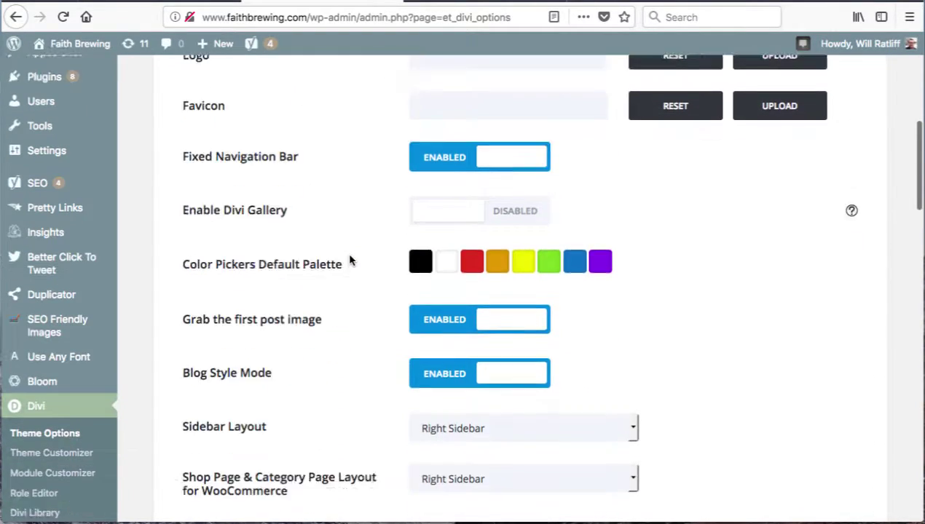
scroll(370, 256, "up", 12)
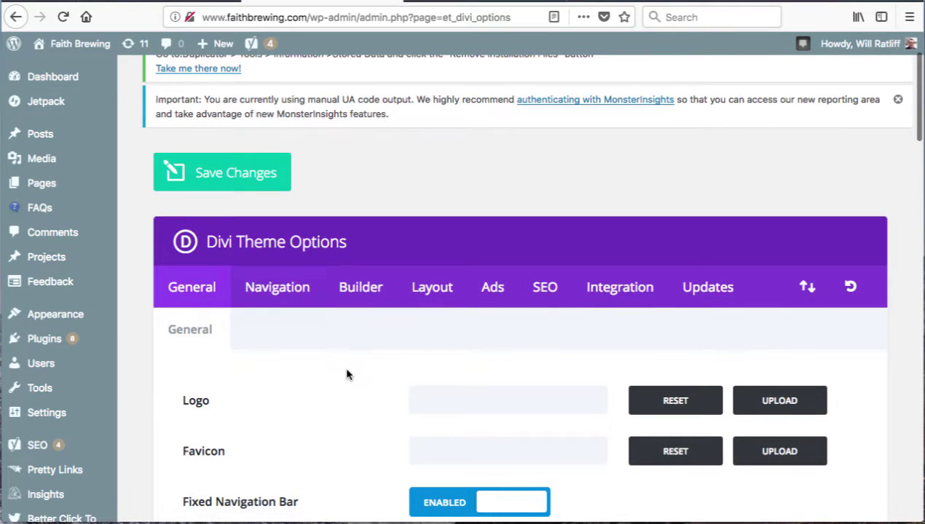
scroll(346, 374, "down", 3)
scroll(342, 349, "up", 2)
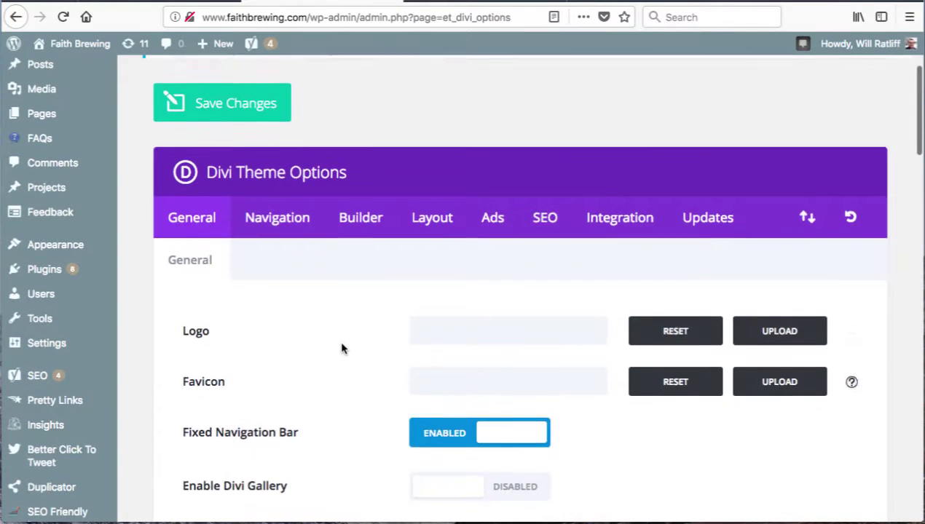
Step: Review the Navigation theme options for pages, categories and general settings
left_click(271, 233)
scroll(340, 332, "down", 5)
scroll(340, 333, "down", 3)
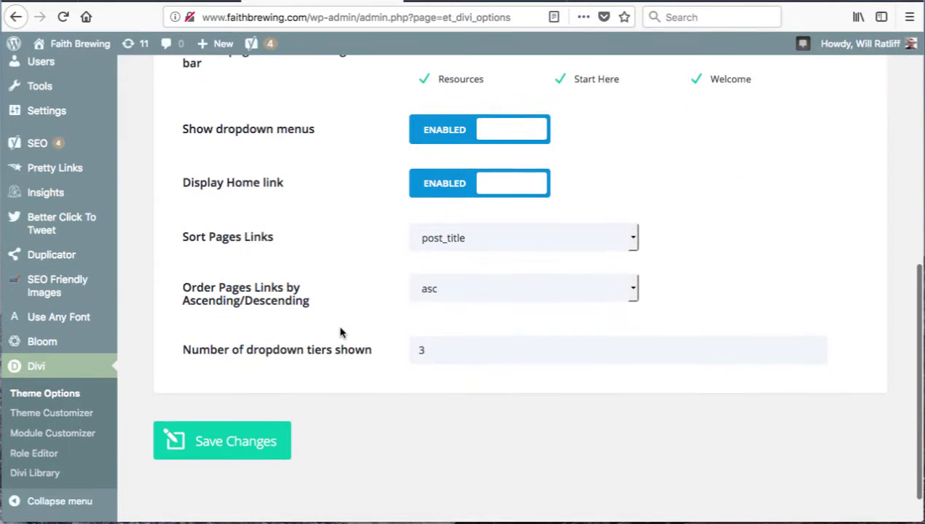
scroll(340, 333, "up", 6)
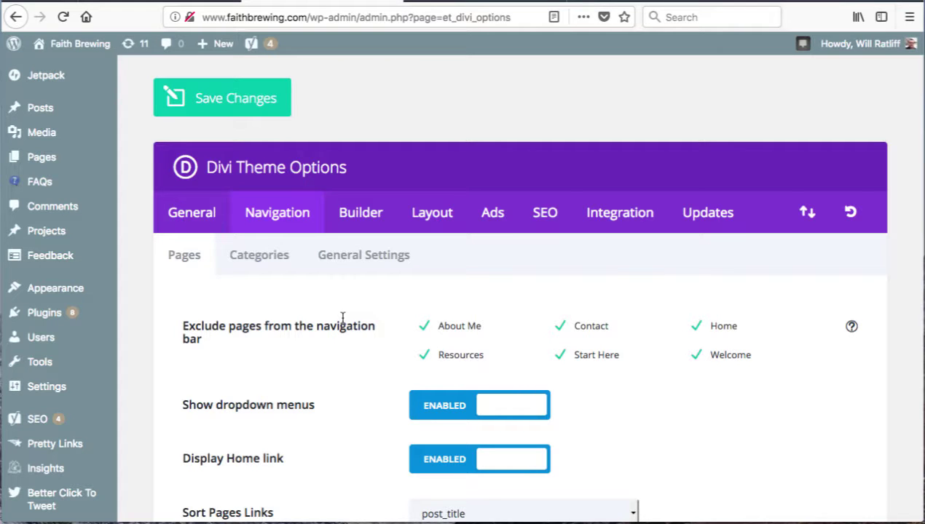
scroll(342, 317, "down", 3)
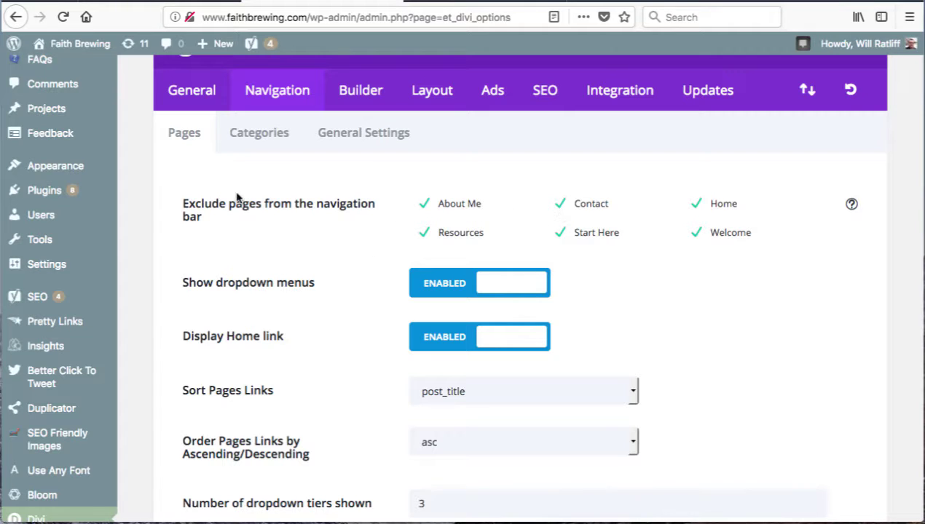
left_click(260, 134)
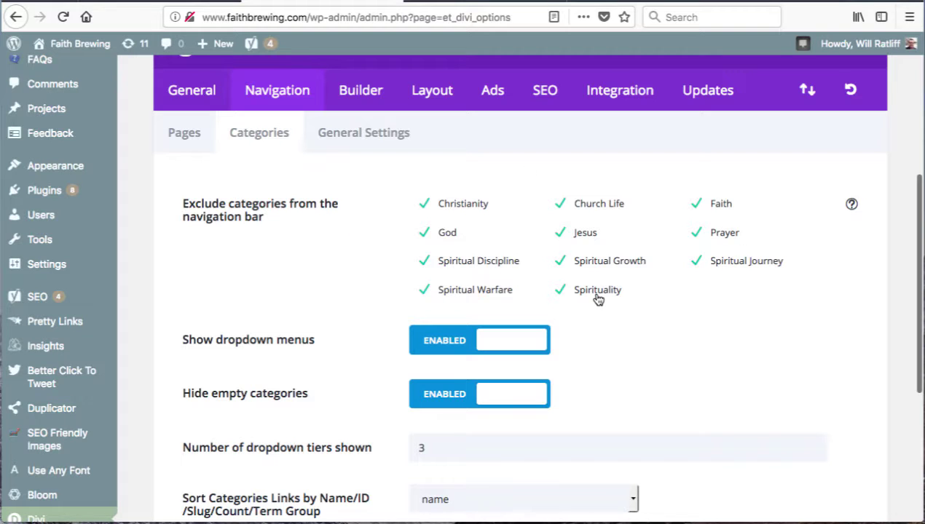
left_click(362, 140)
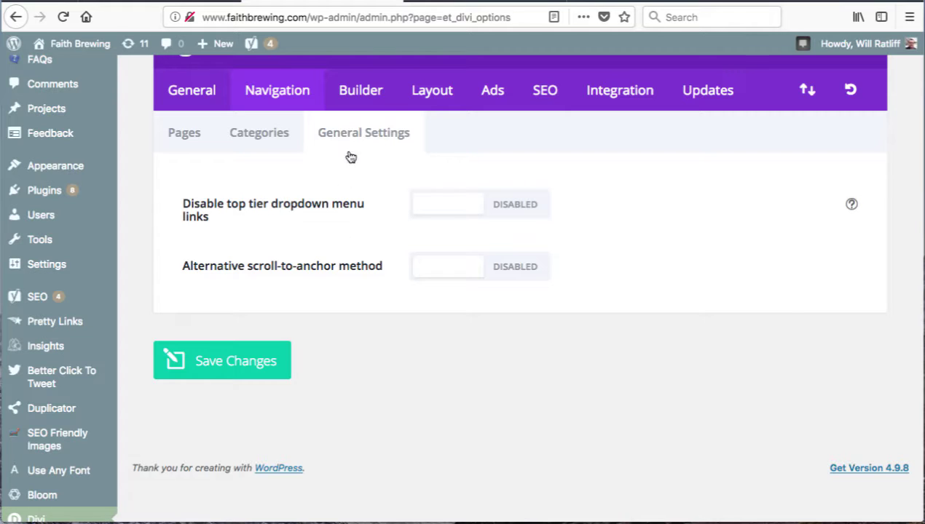
Step: View the advanced Builder options, the single post Layout options and the Ads banner options
left_click(361, 97)
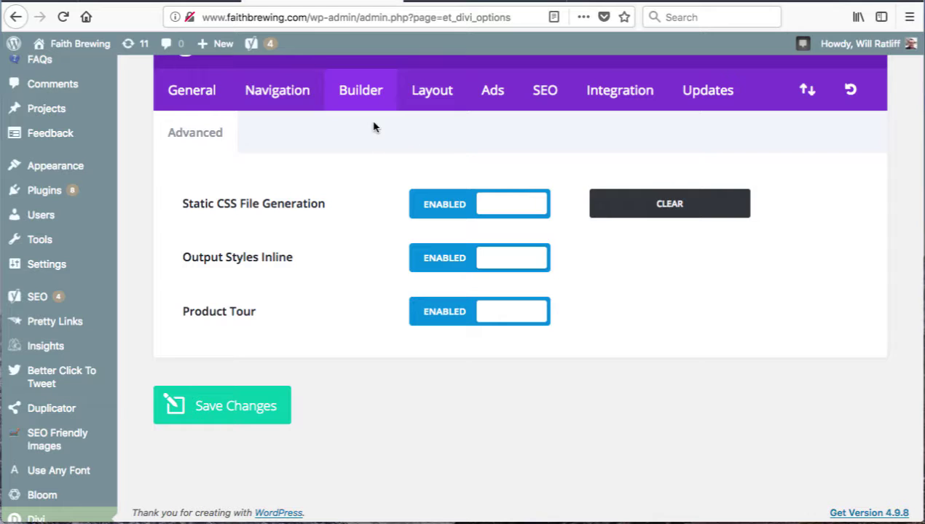
left_click(441, 91)
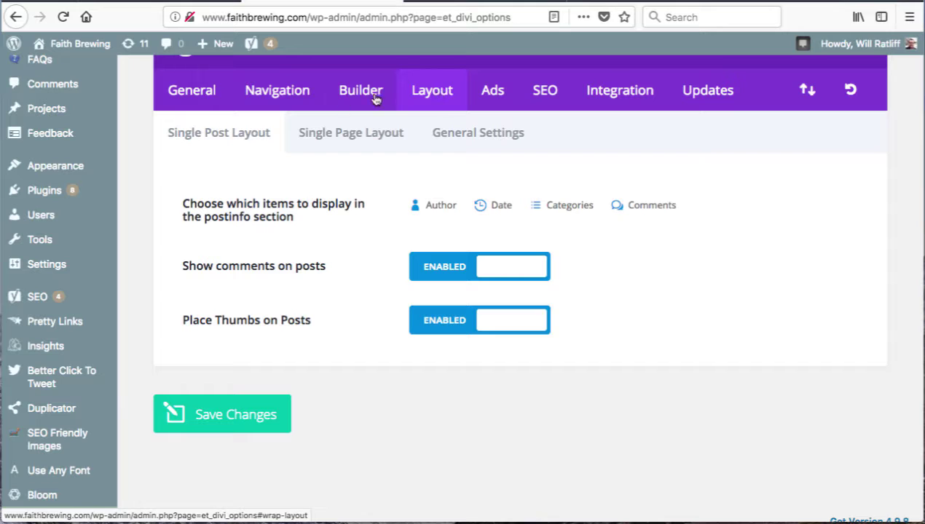
left_click(494, 91)
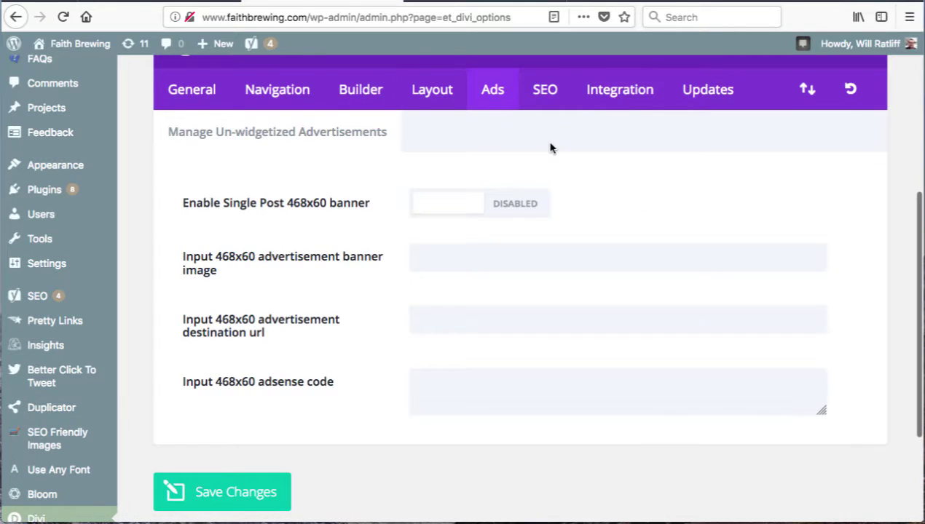
scroll(552, 148, "up", 2)
scroll(591, 164, "down", 2)
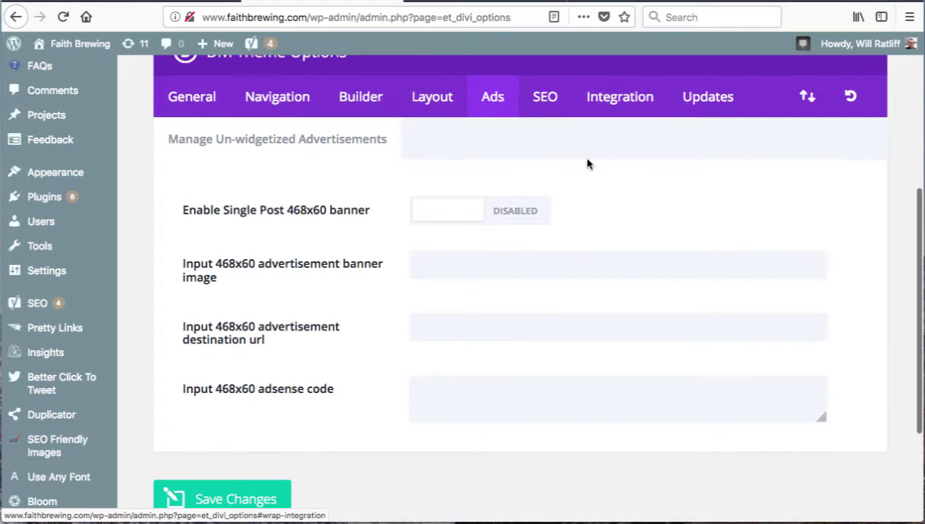
Step: Look through the Homepage SEO options, including the custom title, meta description, meta keywords and canonical URL settings
left_click(546, 105)
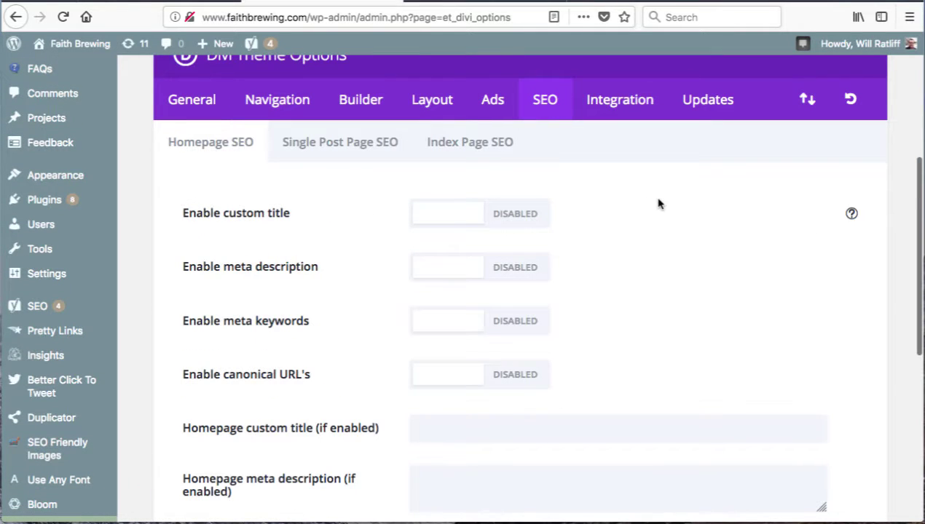
scroll(658, 204, "down", 1)
scroll(659, 204, "up", 2)
scroll(660, 203, "down", 1)
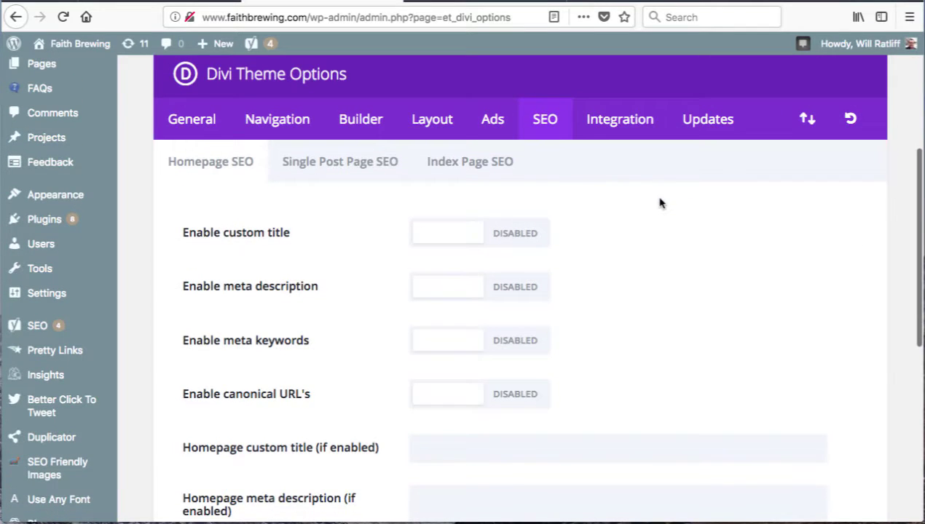
scroll(611, 190, "down", 2)
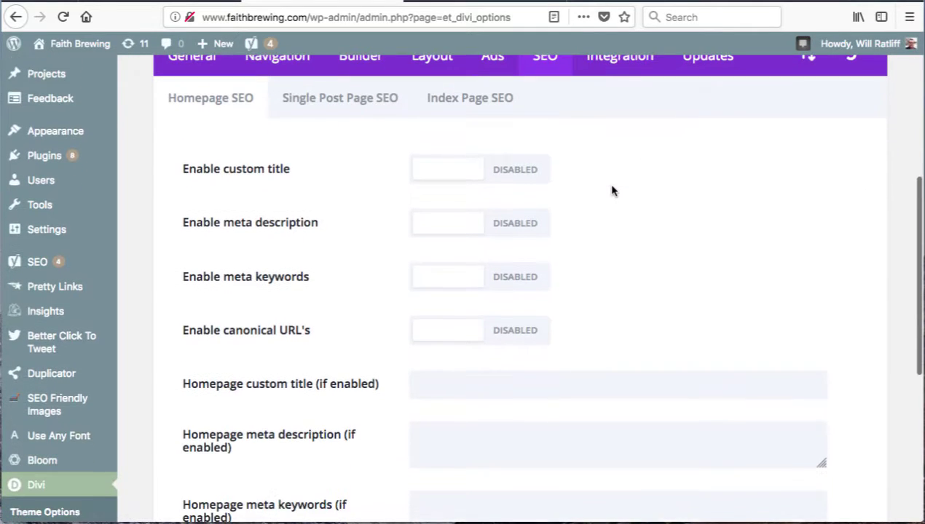
scroll(611, 191, "up", 2)
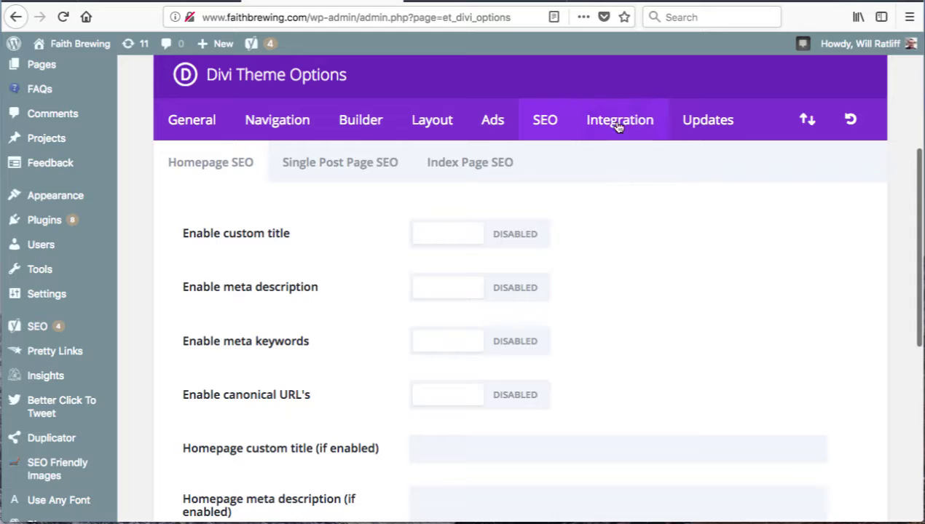
Step: Examine the Code Integration options, including the code toggles and the head, body and post code fields
left_click(618, 123)
scroll(659, 227, "down", 2)
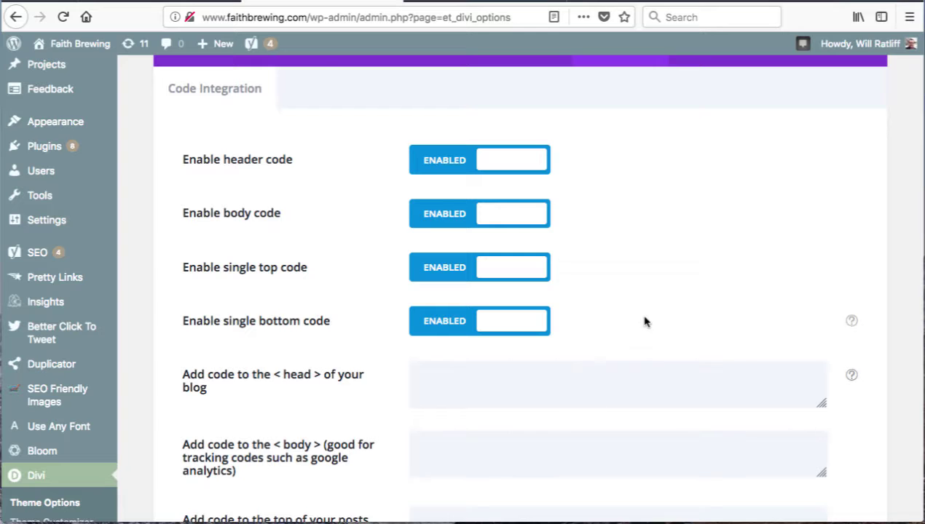
scroll(688, 308, "down", 1)
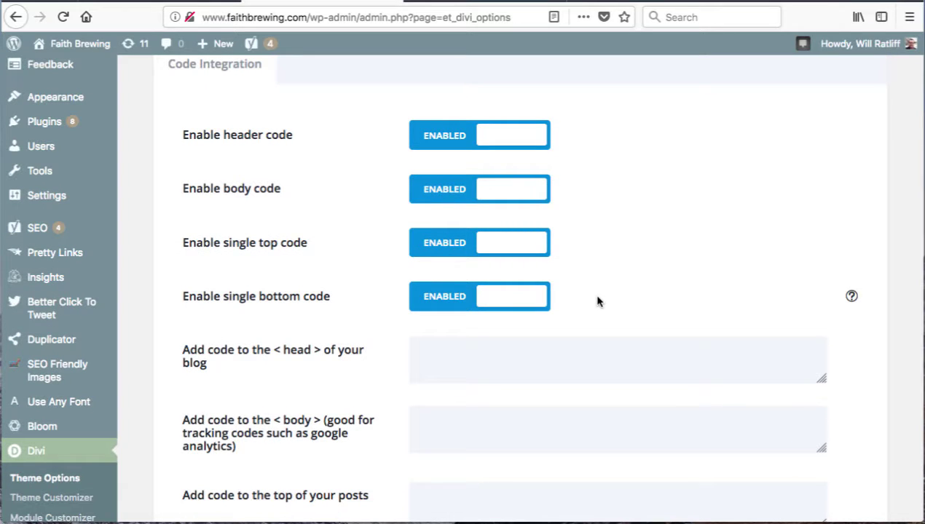
scroll(587, 300, "down", 1)
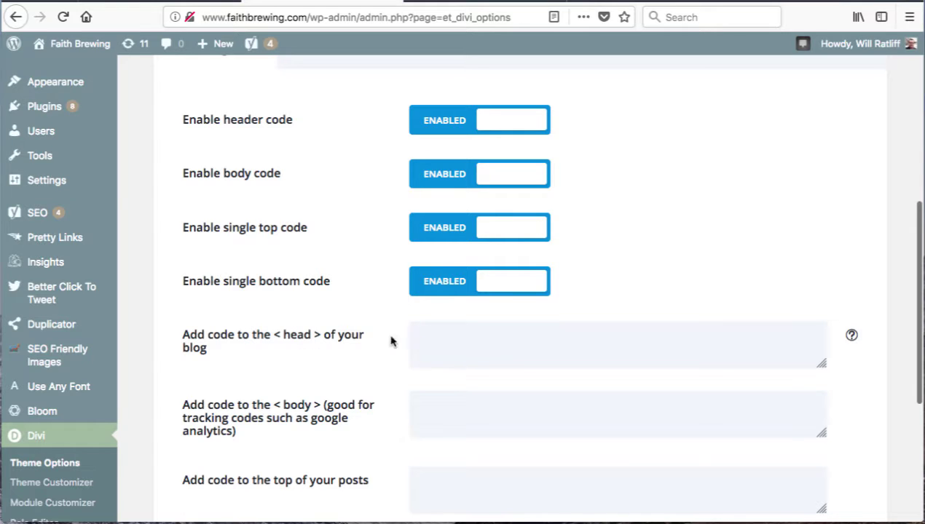
scroll(364, 348, "down", 1)
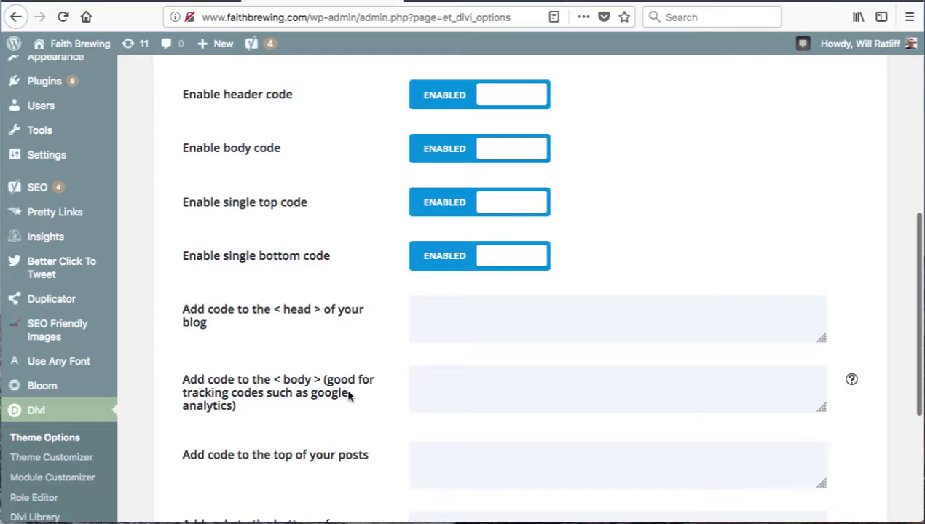
scroll(357, 393, "down", 3)
scroll(381, 412, "up", 2)
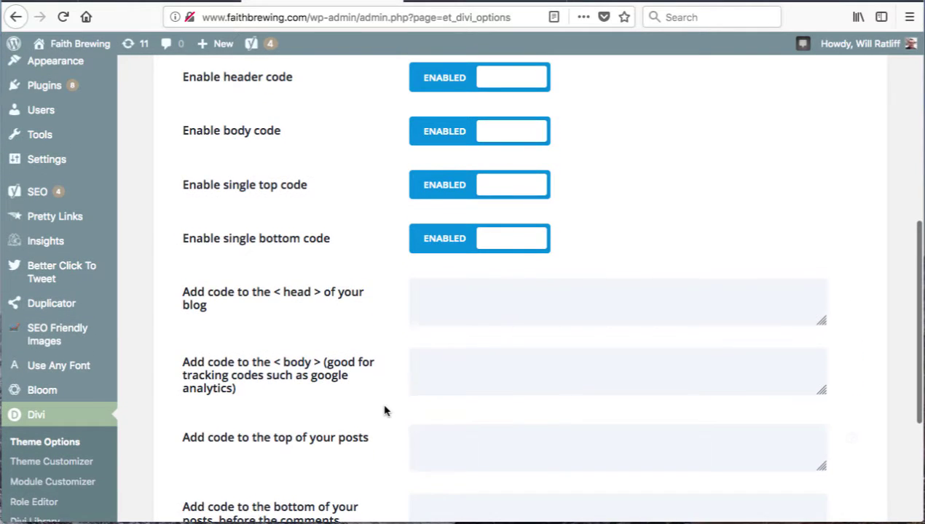
scroll(384, 412, "down", 5)
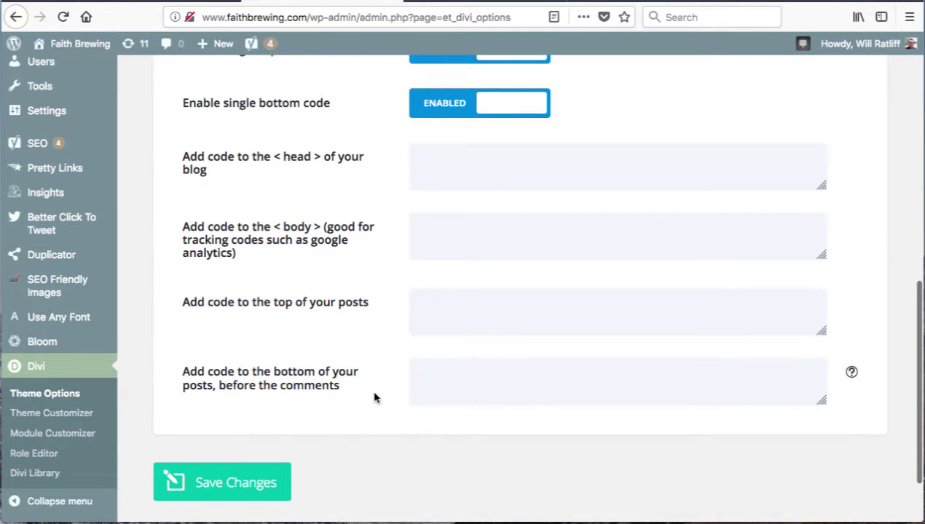
scroll(374, 397, "up", 15)
scroll(755, 338, "down", 4)
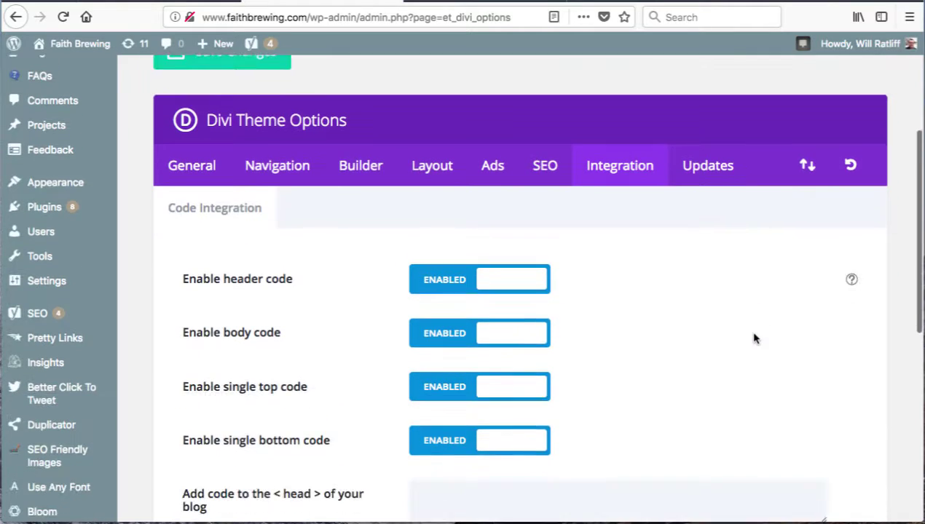
scroll(754, 338, "down", 3)
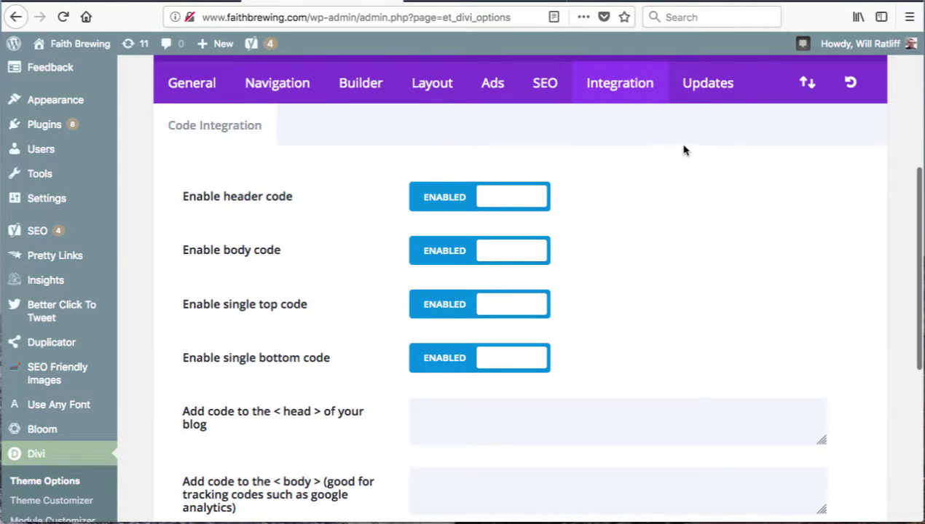
Step: View the username and API key fields in the Updates theme options
left_click(708, 84)
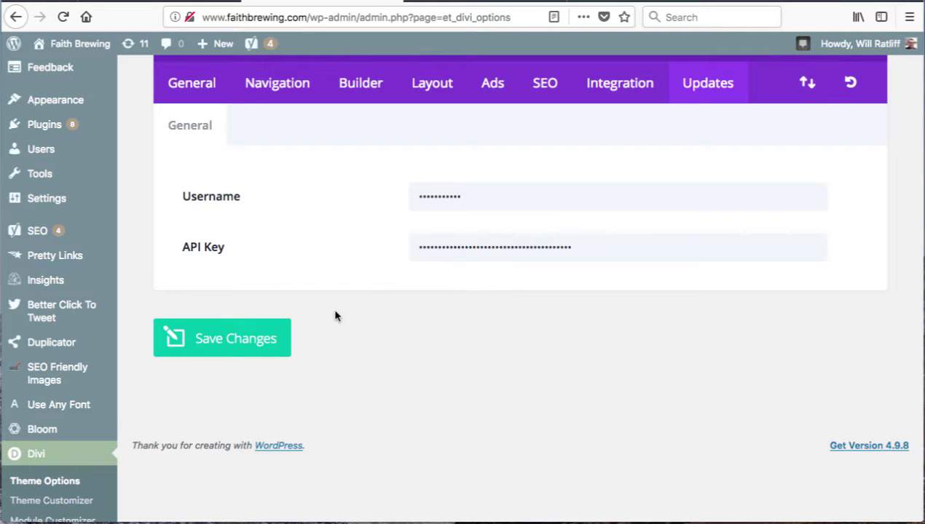
scroll(335, 316, "up", 3)
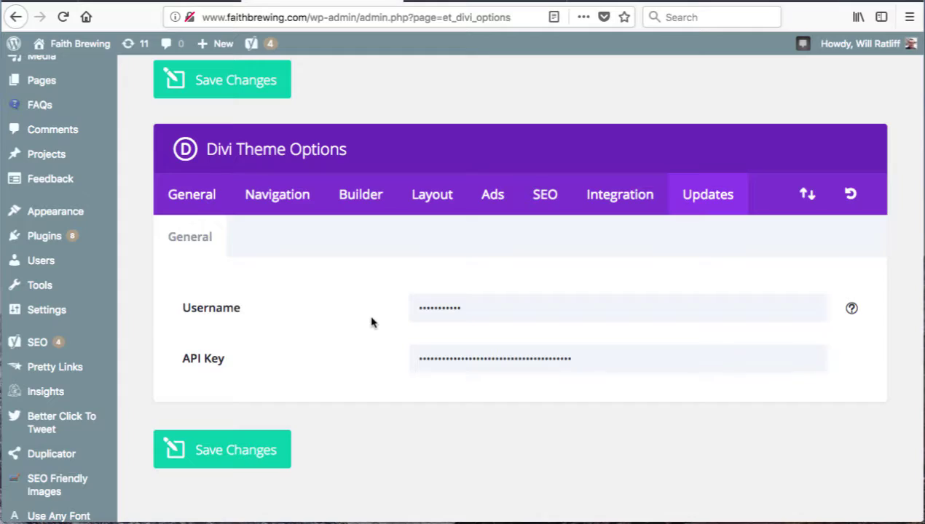
scroll(368, 320, "up", 2)
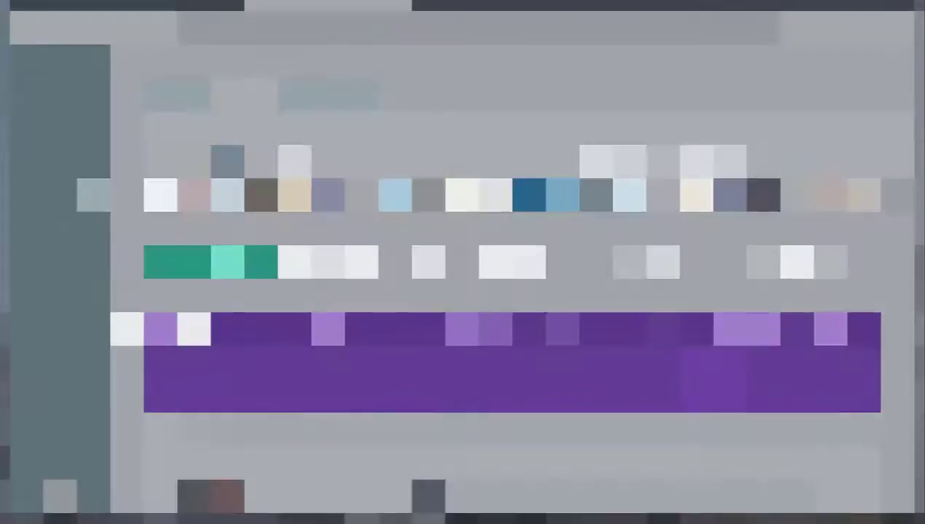